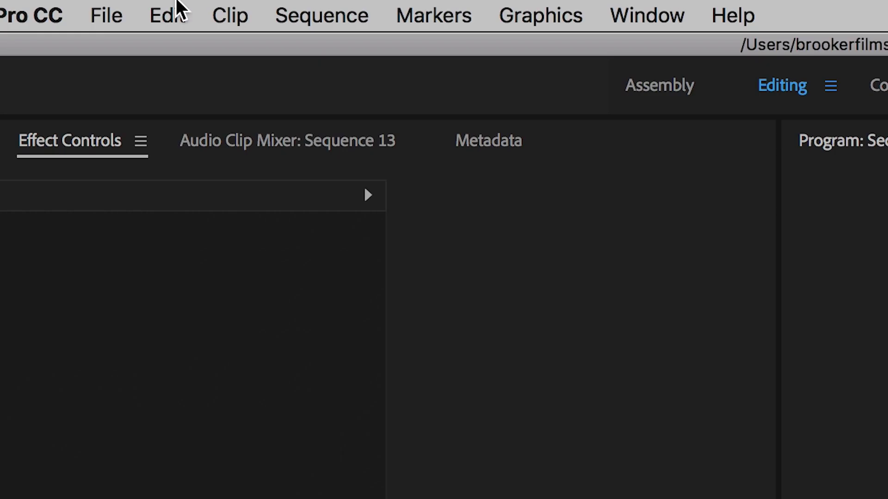
# Step: Create a new legacy title and enter the text HELLO in the frame
pyautogui.click(102, 6)
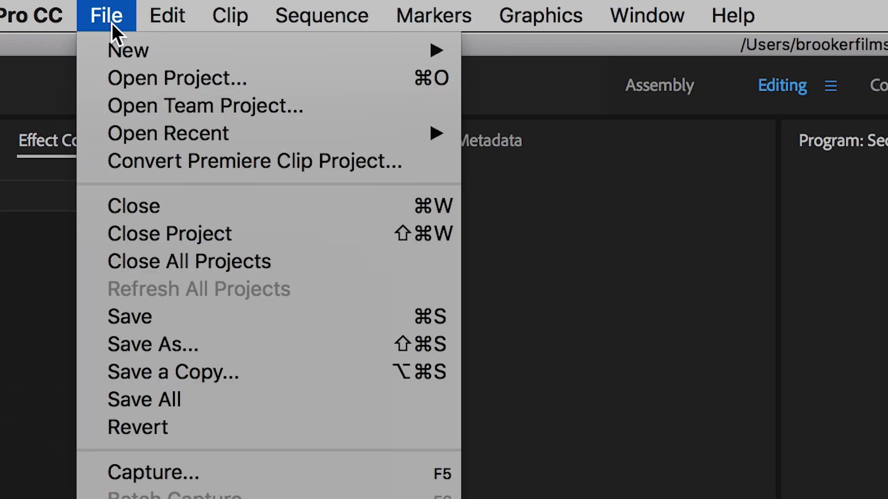
pyautogui.moveTo(113, 48)
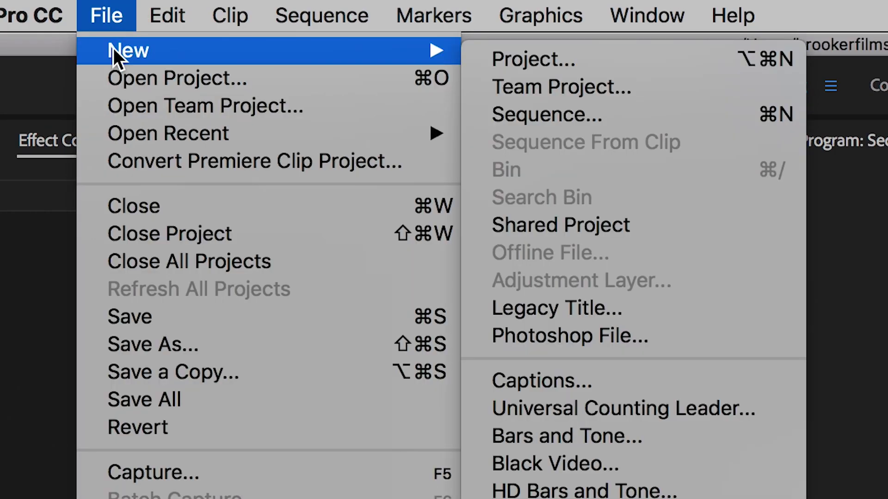
pyautogui.press('Right')
pyautogui.press('Down')
pyautogui.press('Down')
pyautogui.press('Down')
pyautogui.press('Down')
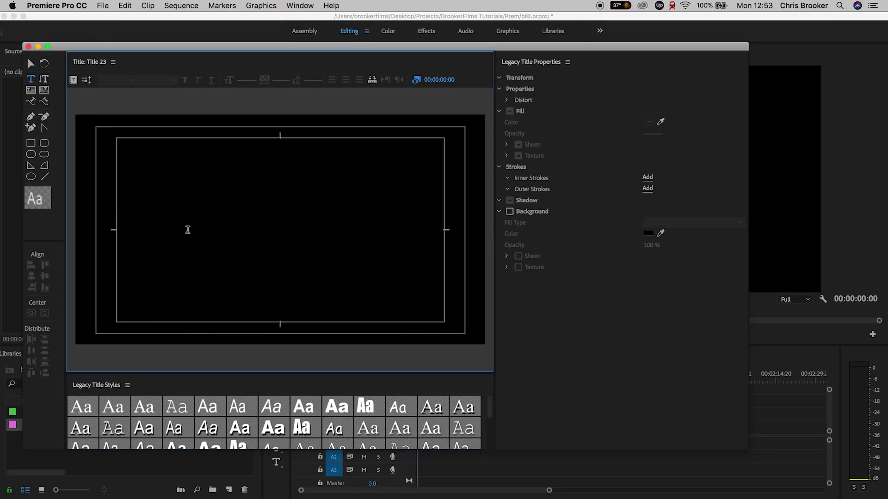
pyautogui.write('HELLO')
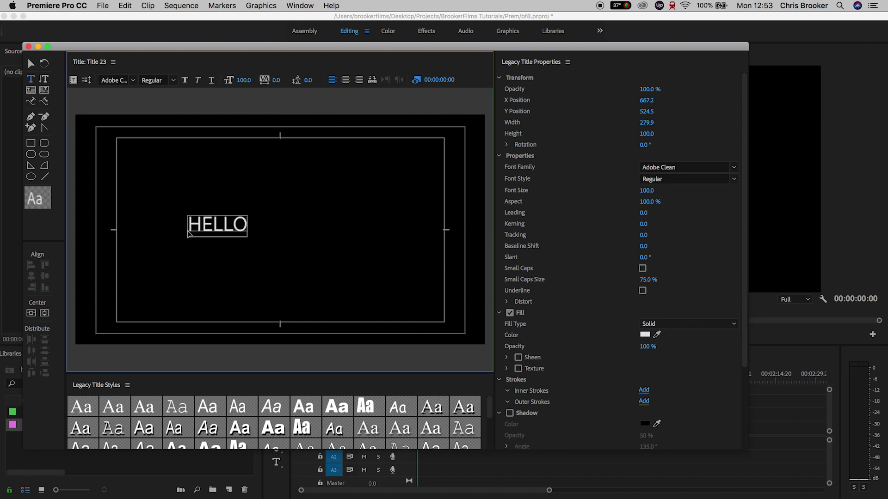
# Step: Set the whole HELLO text to the Avenir font in the Black style
pyautogui.hotkey('ctrl', 'a')
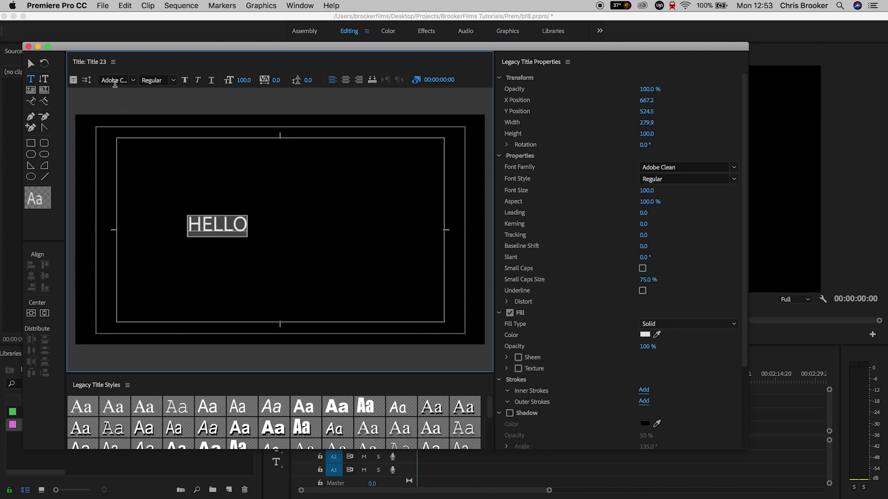
pyautogui.click(111, 81)
pyautogui.write('Avenir')
pyautogui.press('Return')
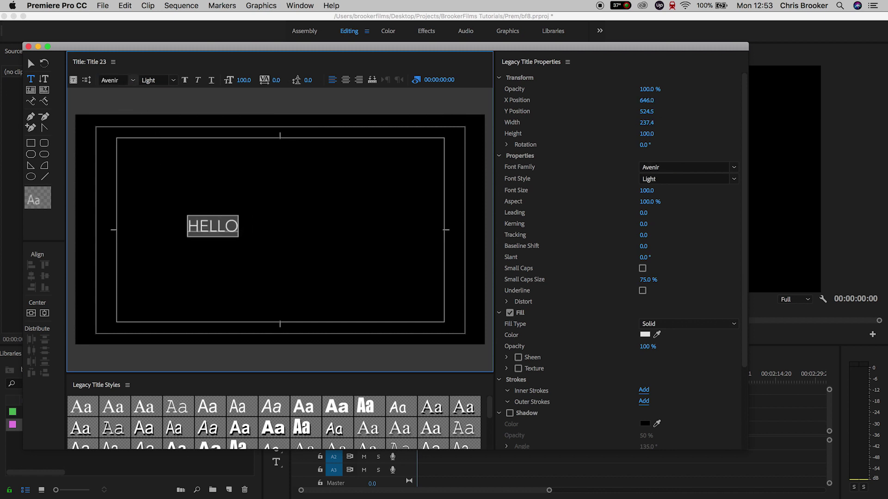
pyautogui.click(172, 81)
pyautogui.click(168, 91)
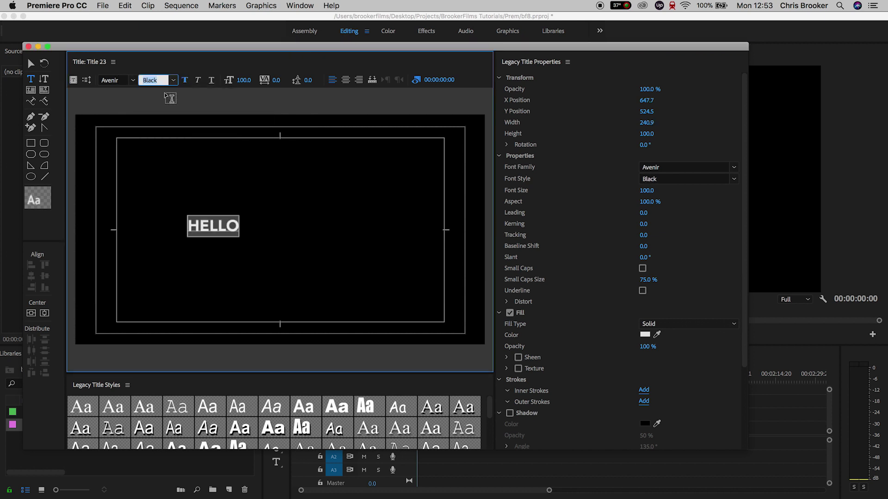
# Step: Enlarge the HELLO text to font size 273 and change its fill color to pure white
pyautogui.moveTo(240, 87); pyautogui.dragTo(266, 87)
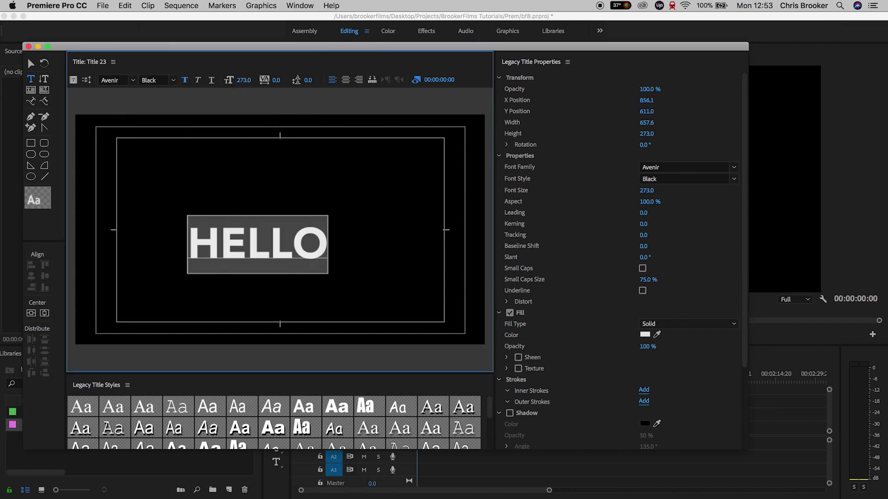
pyautogui.click(645, 334)
pyautogui.moveTo(367, 206)
pyautogui.mouseDown()
pyautogui.moveTo(296, 267)
pyautogui.moveTo(281, 299)
pyautogui.moveTo(292, 294)
pyautogui.mouseUp()
pyautogui.click(558, 119)
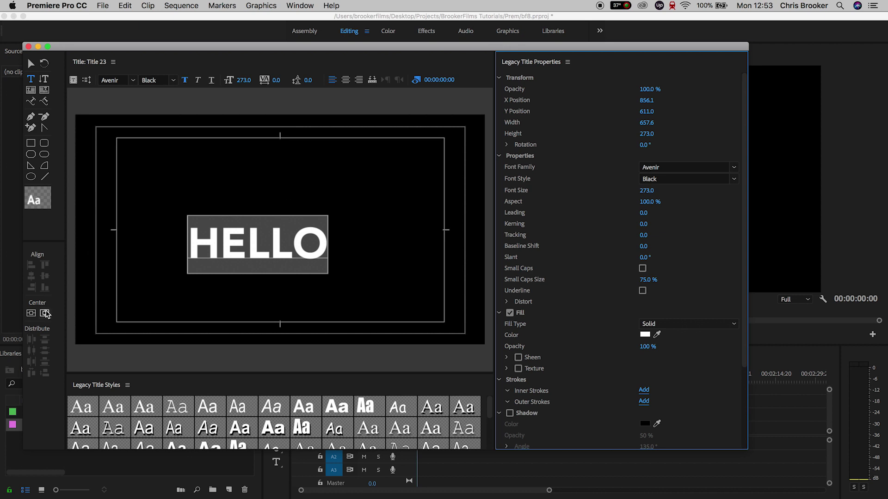
# Step: Enlarge the HELLO text to font size 394 and center it horizontally and vertically in the frame
pyautogui.click(45, 314)
pyautogui.click(31, 313)
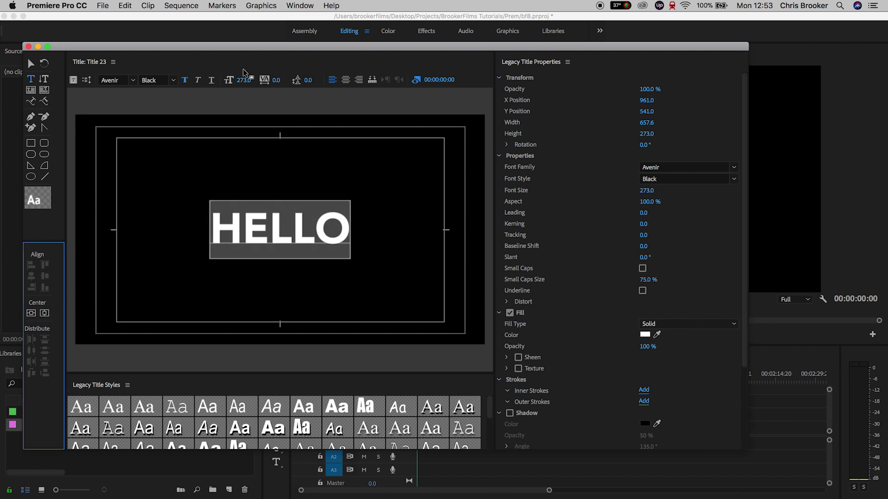
pyautogui.moveTo(243, 79); pyautogui.dragTo(300, 80)
pyautogui.click(45, 313)
pyautogui.click(31, 313)
pyautogui.click(31, 63)
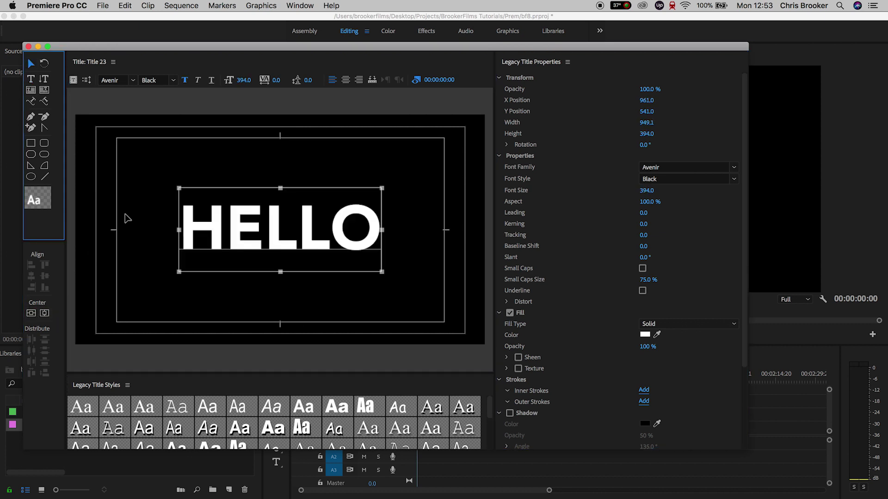
pyautogui.moveTo(125, 214); pyautogui.dragTo(368, 302)
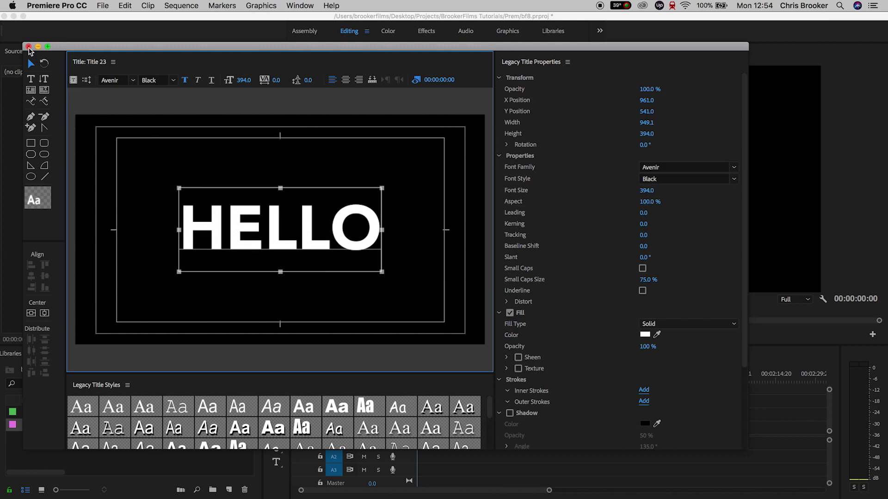
# Step: Close the title editor, place the HELLO title at the start of track V1 and enlarge the video track area
pyautogui.click(28, 46)
pyautogui.moveTo(92, 426); pyautogui.dragTo(442, 425)
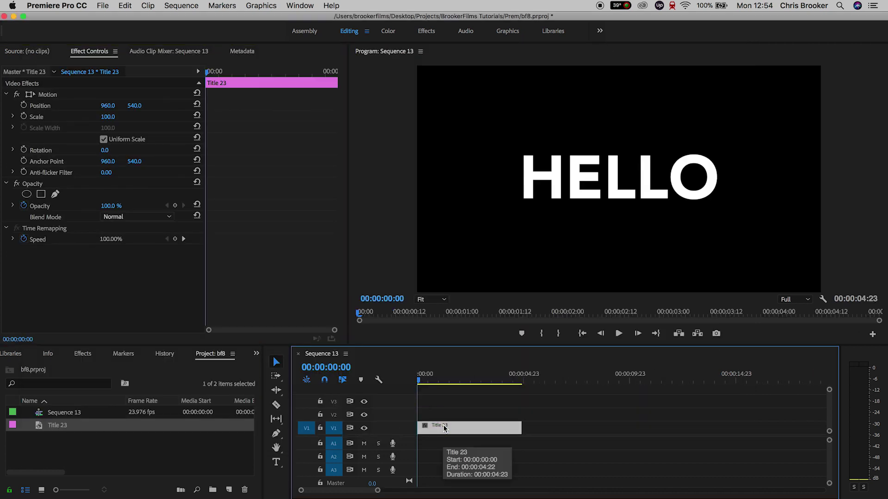
pyautogui.moveTo(392, 435); pyautogui.dragTo(392, 446)
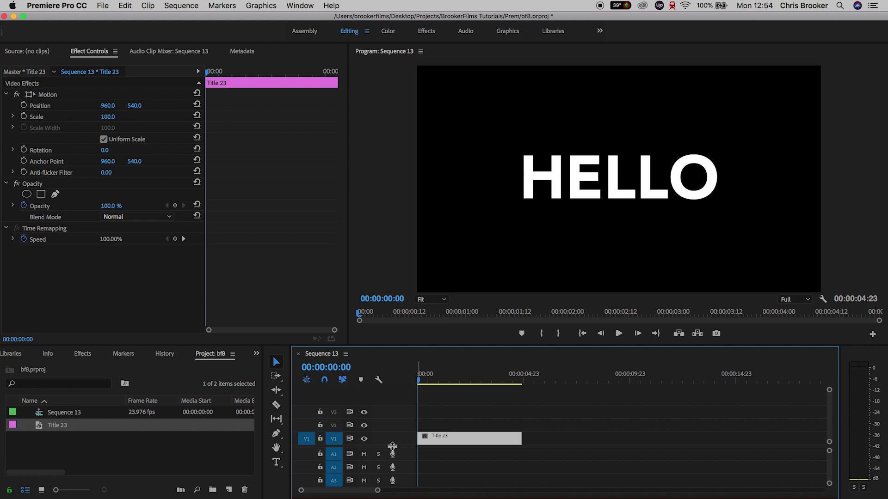
# Step: Create a second legacy title named Title 24 at 1920 × 1080 and 23.976 fps
pyautogui.click(103, 6)
pyautogui.moveTo(111, 18)
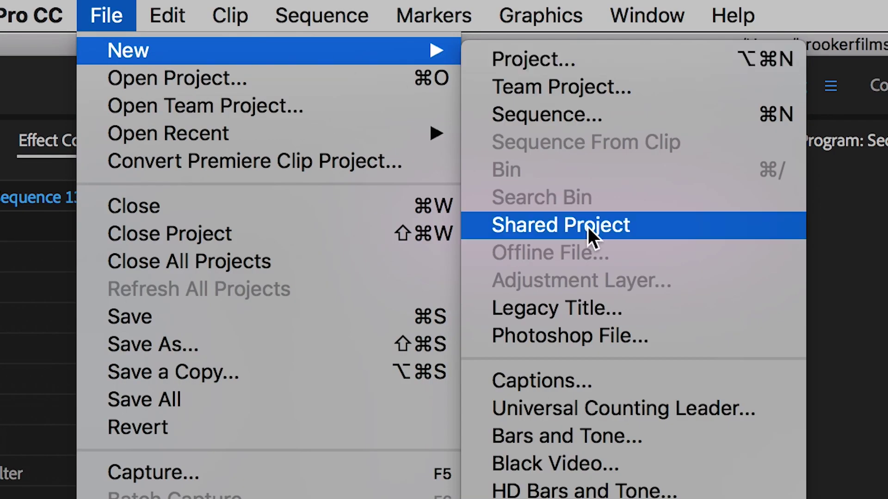
pyautogui.click(552, 306)
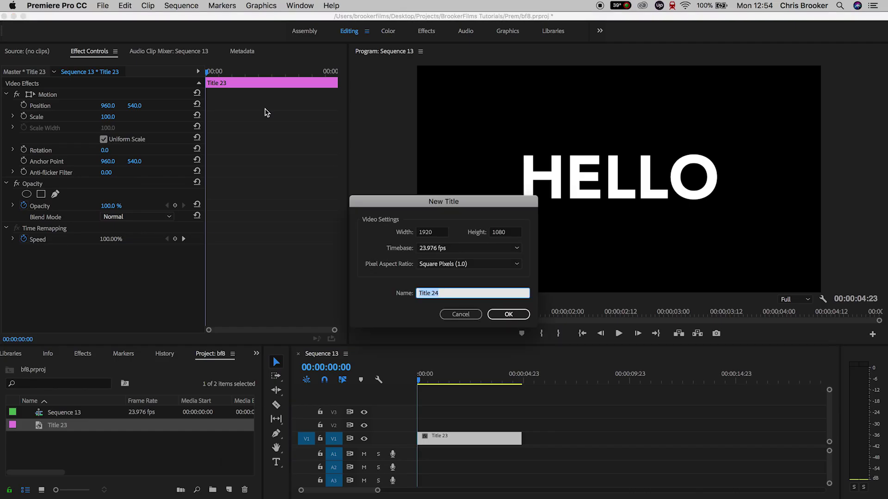
pyautogui.press('Return')
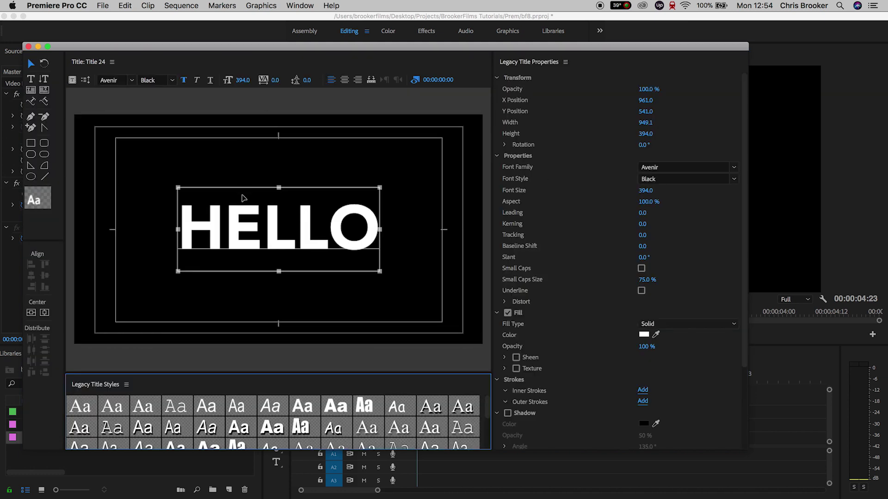
# Step: Move the new title's text above the background HELLO and replace its wording with TTTTT
pyautogui.moveTo(246, 235); pyautogui.dragTo(248, 173)
pyautogui.doubleClick(248, 169)
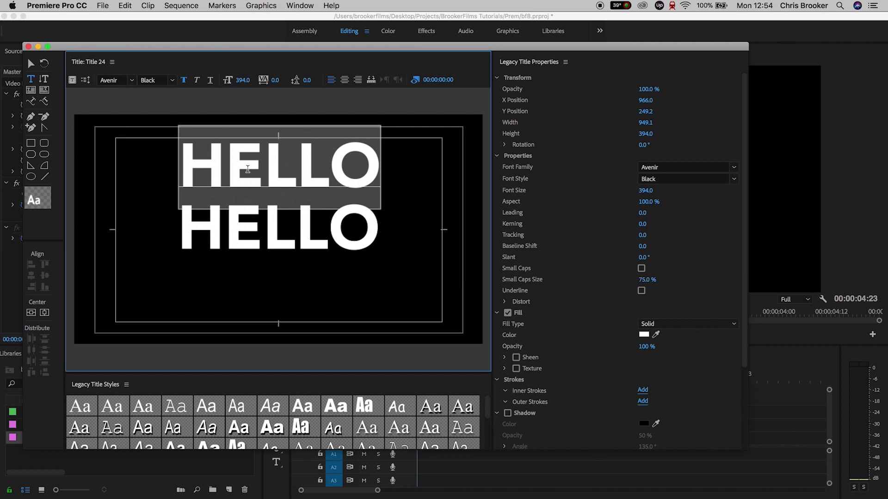
pyautogui.write('TTTTT')
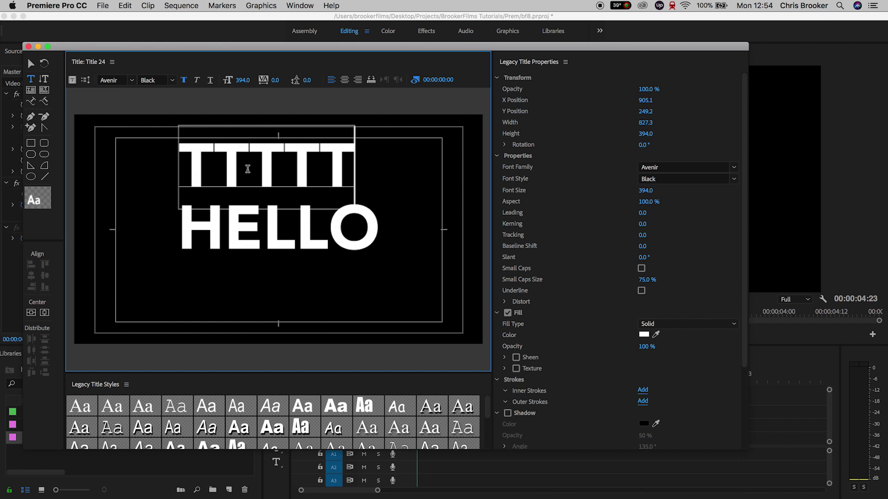
# Step: Center the TTTTT text in the frame, then raise it to a Y position of about 329
pyautogui.click(44, 312)
pyautogui.click(31, 313)
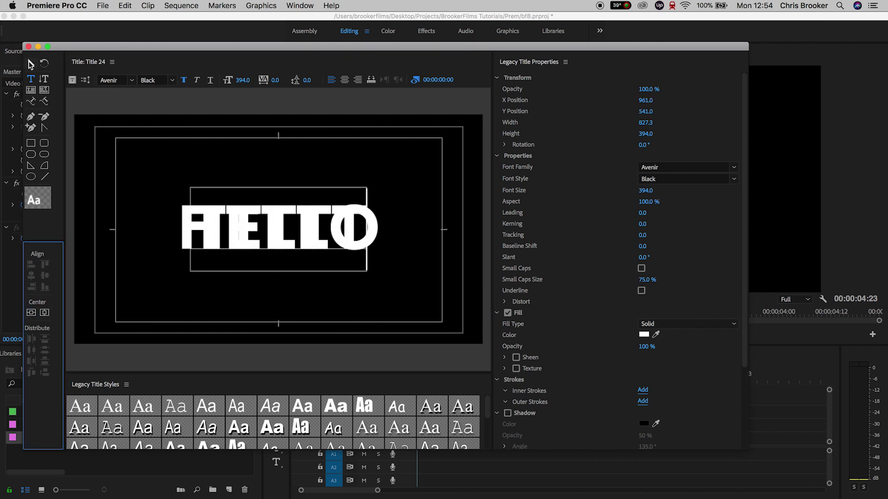
pyautogui.click(31, 63)
pyautogui.click(253, 224)
pyautogui.moveTo(253, 224); pyautogui.dragTo(258, 178)
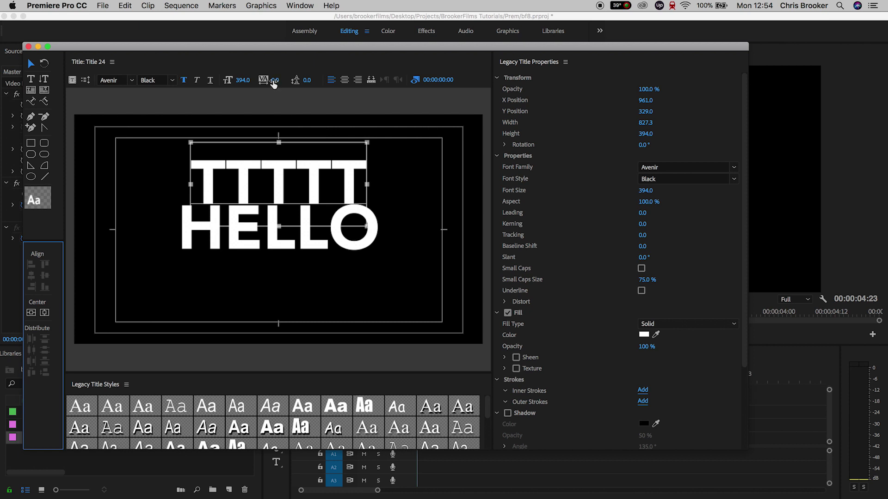
# Step: Set the TTTTT text's kerning to 26 to match the width of HELLO and center it in both directions
pyautogui.moveTo(275, 80)
pyautogui.mouseDown()
pyautogui.moveTo(291, 80)
pyautogui.moveTo(279, 82)
pyautogui.mouseUp()
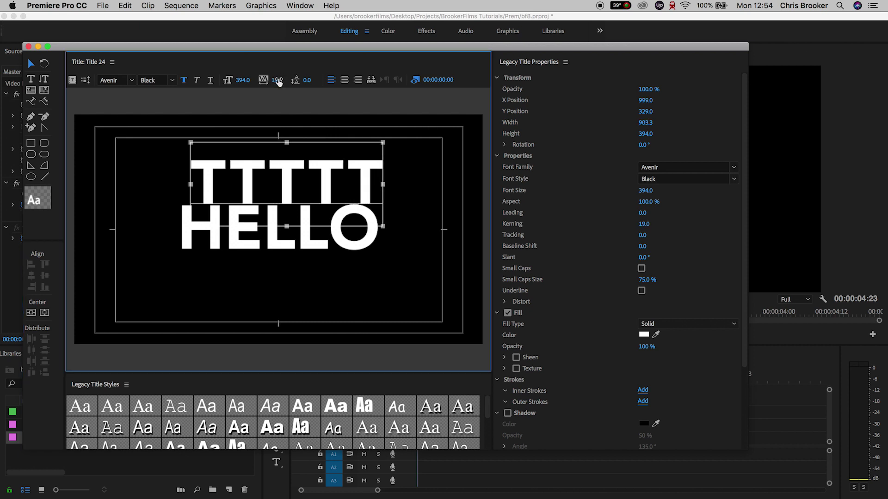
pyautogui.click(47, 313)
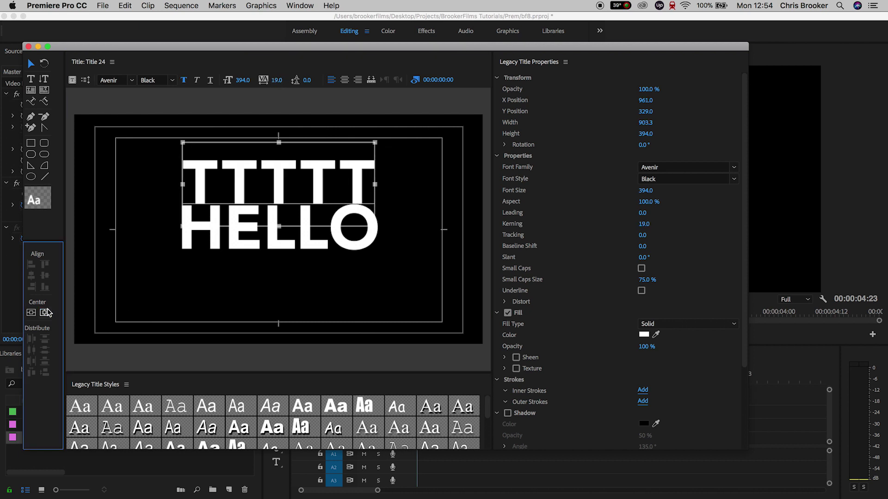
pyautogui.moveTo(277, 80); pyautogui.dragTo(284, 80)
pyautogui.click(54, 317)
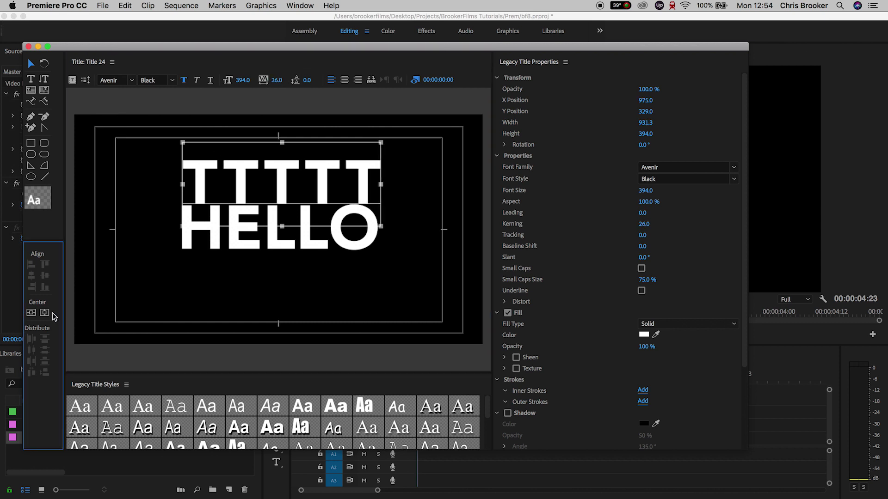
pyautogui.click(48, 314)
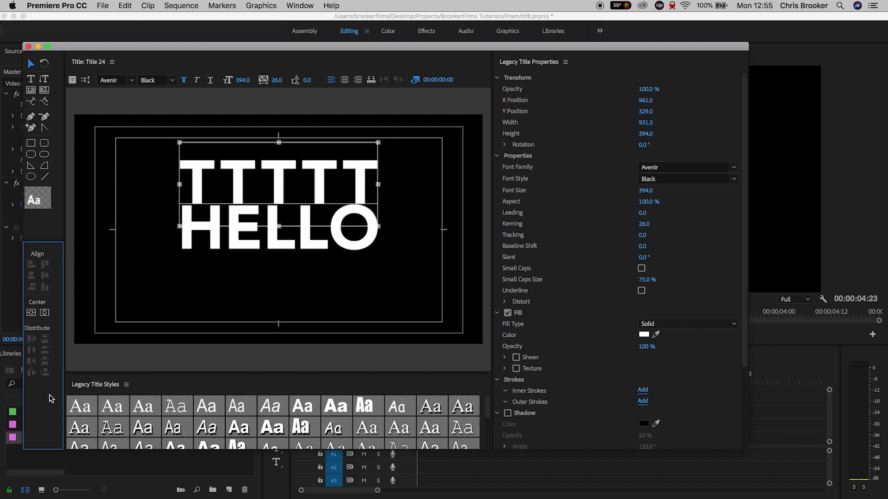
pyautogui.click(34, 315)
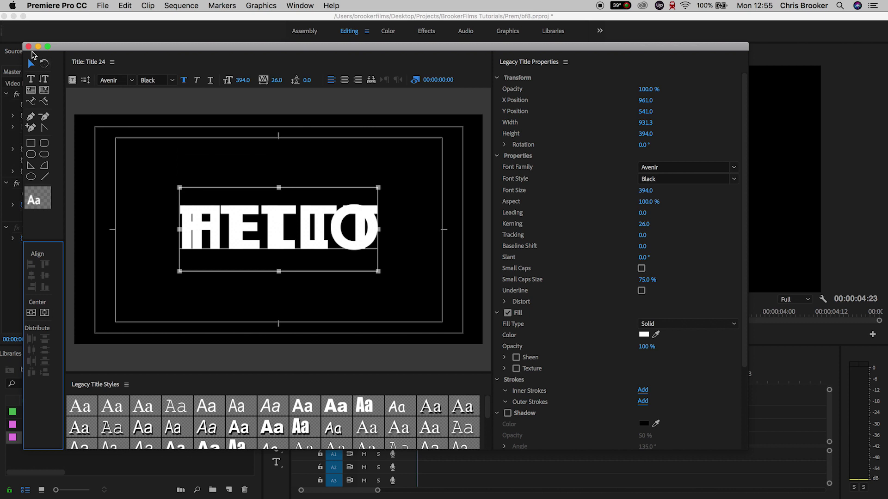
# Step: Close the title editor and place Title 24 on track V1 at about 8 seconds, leaving a gap after Title 23
pyautogui.press('super+w')
pyautogui.moveTo(48, 438); pyautogui.dragTo(586, 436)
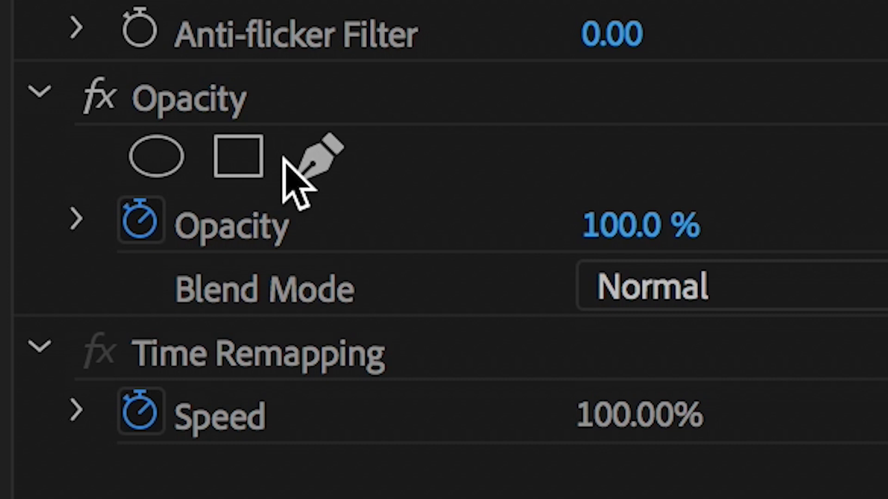
# Step: Add a rectangular opacity mask around the H of Title 23 and duplicate the masked clip onto track V2
pyautogui.click(241, 159)
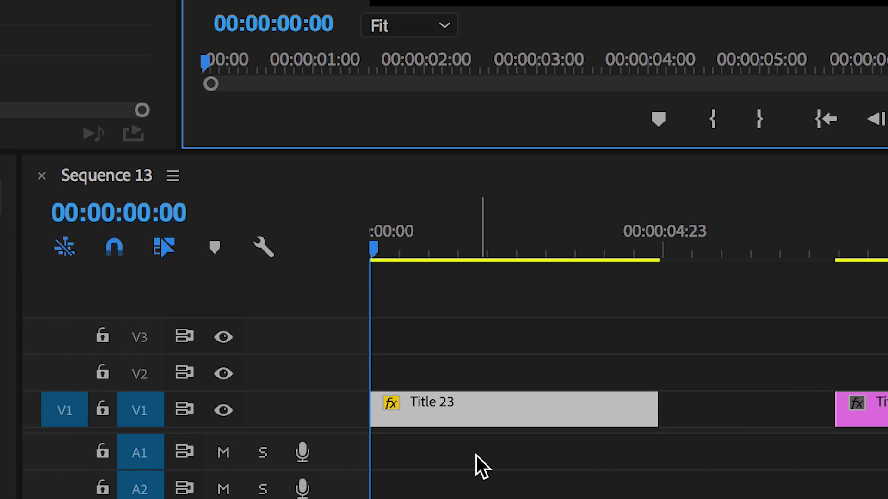
pyautogui.moveTo(459, 421); pyautogui.dragTo(439, 381)
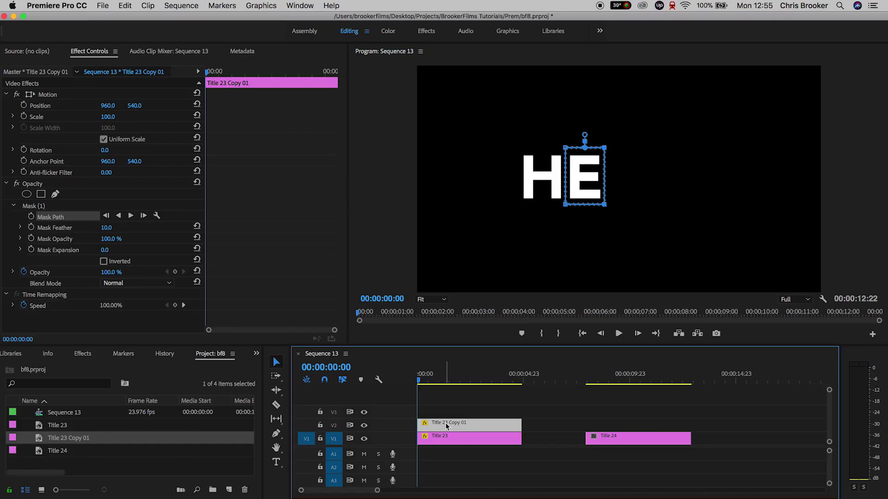
# Step: Duplicate the V2 clip onto track V3 and move its mask from the E to the first L
pyautogui.moveTo(446, 422); pyautogui.dragTo(447, 411)
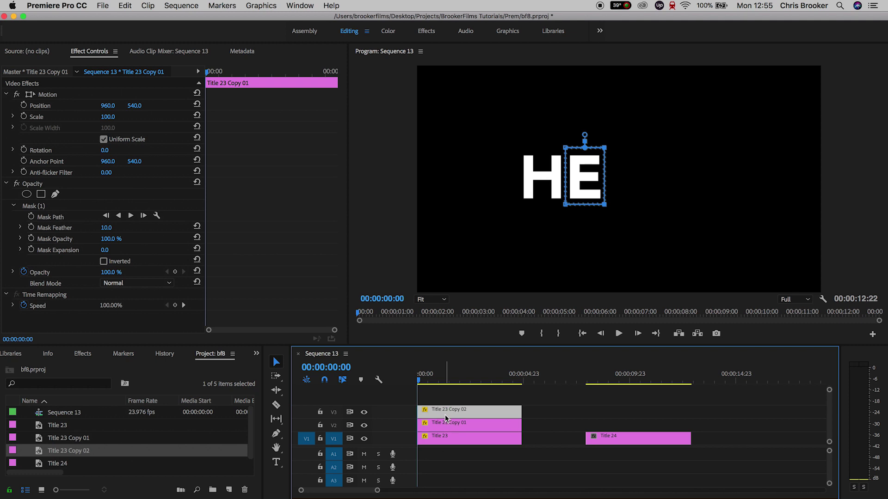
pyautogui.click(45, 205)
pyautogui.moveTo(593, 183); pyautogui.dragTo(629, 183)
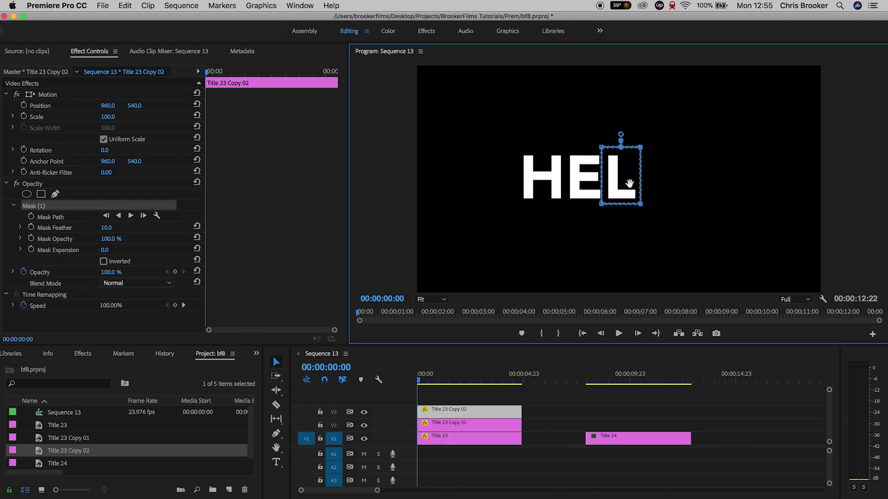
# Step: Duplicate the V3 clip onto track V4 and fit its mask around the second L, excluding the O
pyautogui.moveTo(456, 411); pyautogui.dragTo(453, 396)
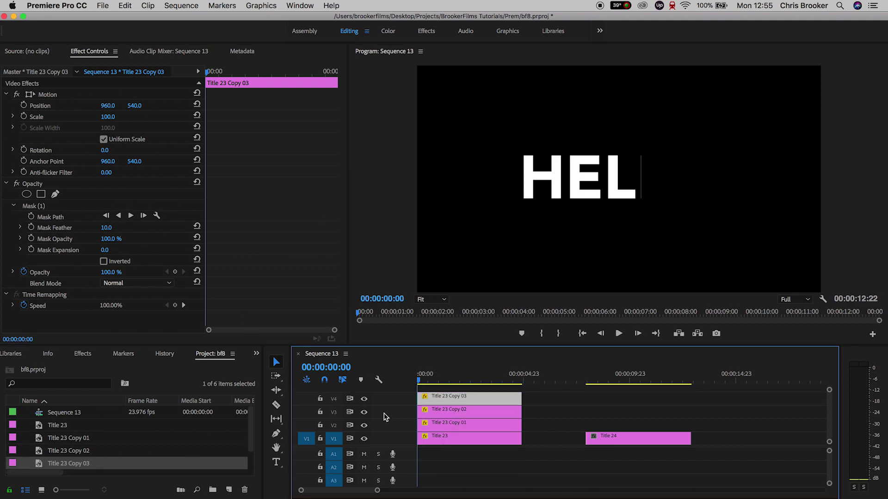
pyautogui.click(433, 412)
pyautogui.click(60, 206)
pyautogui.click(469, 400)
pyautogui.click(45, 206)
pyautogui.moveTo(620, 167); pyautogui.dragTo(656, 166)
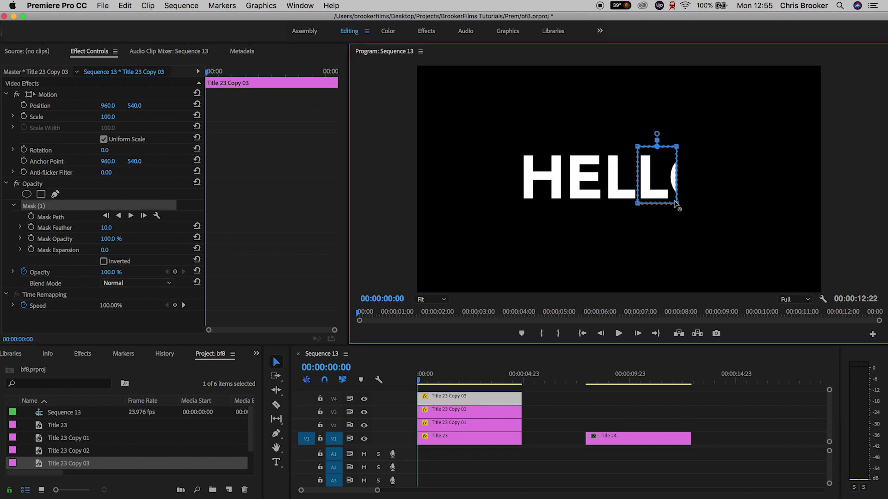
pyautogui.moveTo(676, 203); pyautogui.dragTo(672, 203)
pyautogui.moveTo(676, 147); pyautogui.dragTo(664, 147)
# Step: Duplicate the V4 clip onto track V5 and reshape its mask to enclose the O
pyautogui.moveTo(467, 398); pyautogui.dragTo(466, 389)
pyautogui.click(45, 206)
pyautogui.moveTo(653, 181); pyautogui.dragTo(670, 203)
pyautogui.moveTo(669, 146); pyautogui.dragTo(723, 146)
pyautogui.moveTo(704, 203); pyautogui.dragTo(724, 208)
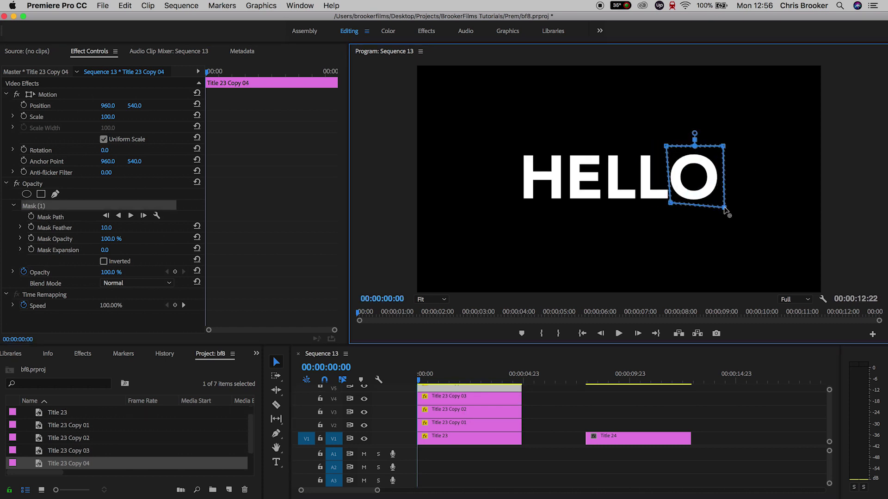
# Step: Switch the V4 track's output off and on to check which letter it shows
pyautogui.click(364, 398)
pyautogui.click(364, 398)
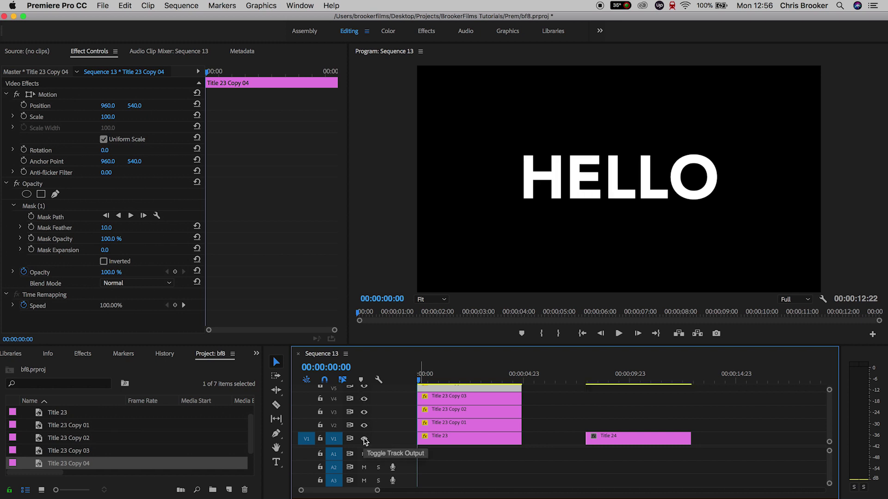
# Step: Enlarge the timeline area, search the effects for BASIC and apply Basic 3D to the Title 23 clip on V1
pyautogui.moveTo(379, 447); pyautogui.dragTo(384, 467)
pyautogui.moveTo(408, 345); pyautogui.dragTo(412, 301)
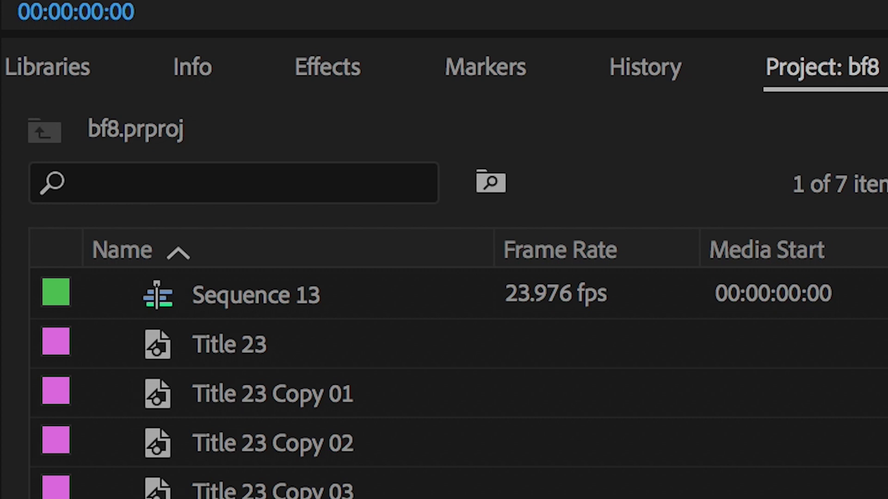
pyautogui.hotkey('shift', '7')
pyautogui.click(343, 120)
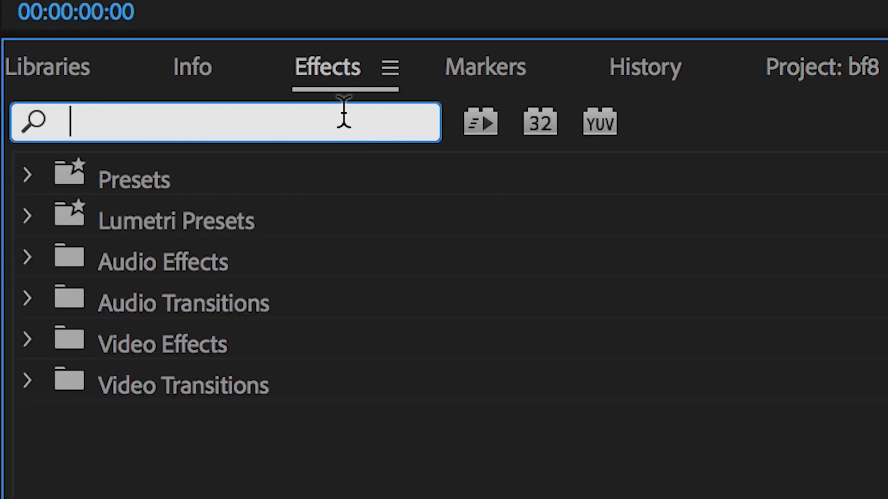
pyautogui.write('BASIC')
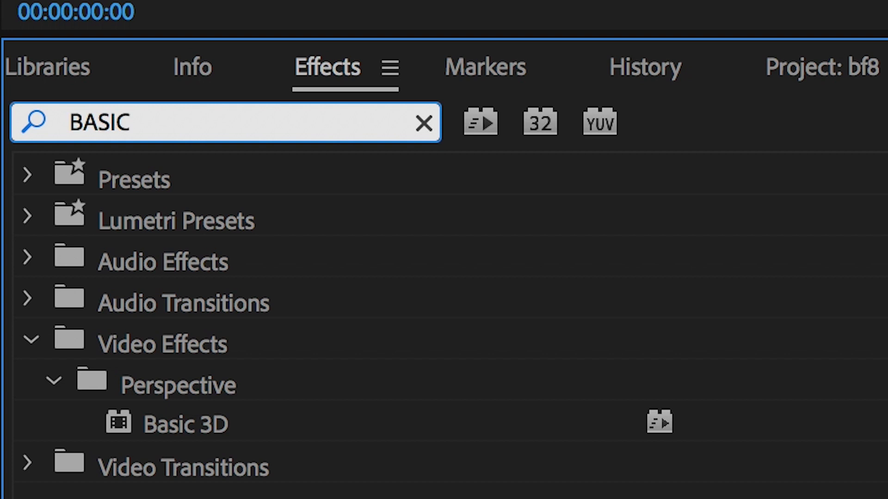
pyautogui.click(141, 425)
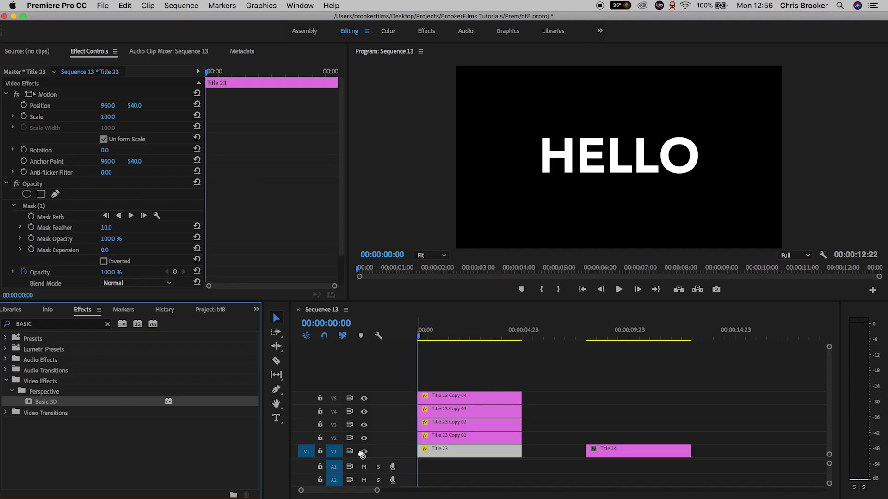
pyautogui.moveTo(362, 456); pyautogui.dragTo(440, 452)
pyautogui.scroll(-5, 252, 183)
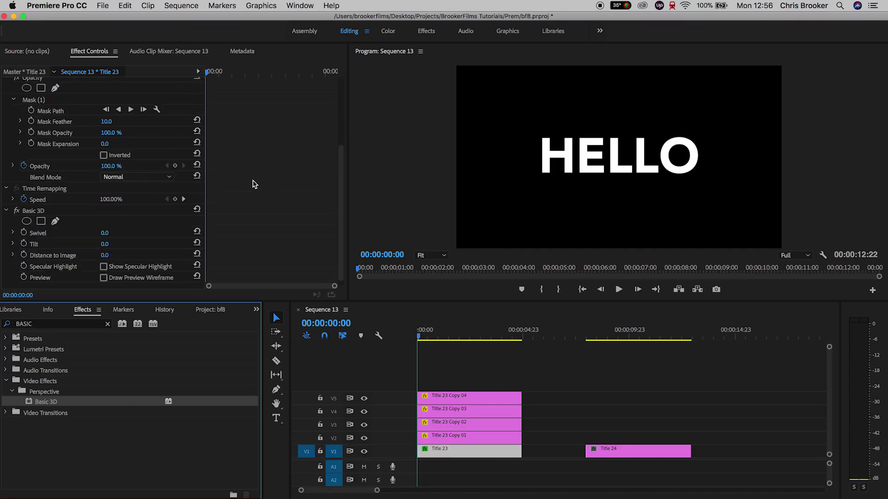
# Step: Enable keyframing for the Basic 3D Tilt at 0° on the V1 clip and move that keyframe to 00:00:02:17
pyautogui.moveTo(107, 227)
pyautogui.mouseDown()
pyautogui.moveTo(140, 228)
pyautogui.moveTo(99, 238)
pyautogui.moveTo(121, 238)
pyautogui.moveTo(107, 238)
pyautogui.mouseUp()
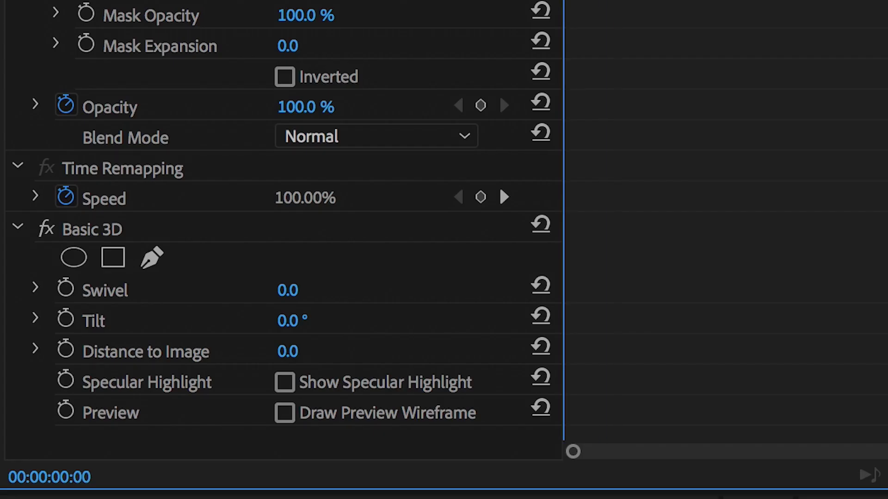
pyautogui.click(65, 319)
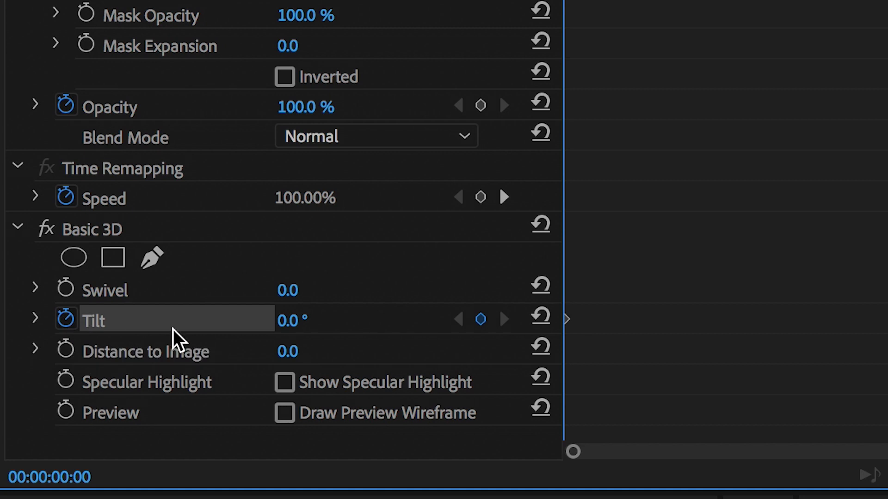
pyautogui.moveTo(566, 319); pyautogui.dragTo(761, 319)
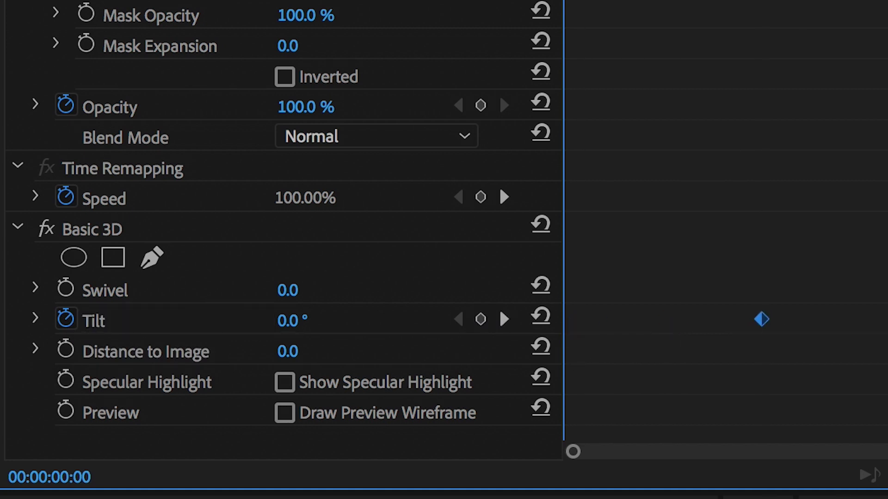
# Step: Add a second Tilt keyframe of 90° at 00:00:03:01 so the H flips out of view
pyautogui.hotkey('shift', 'k')
pyautogui.press('Right')
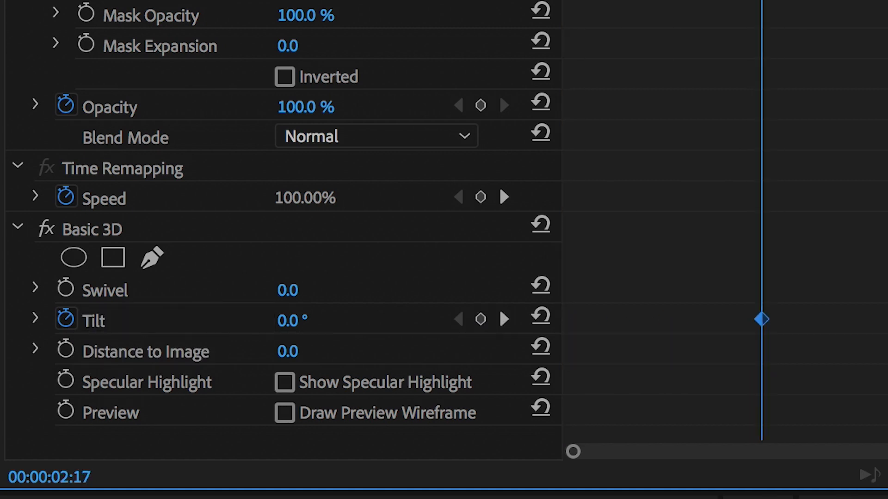
pyautogui.press('Right')
pyautogui.press('Right')
pyautogui.press('Right')
pyautogui.press('Right')
pyautogui.press('Right')
pyautogui.press('Right')
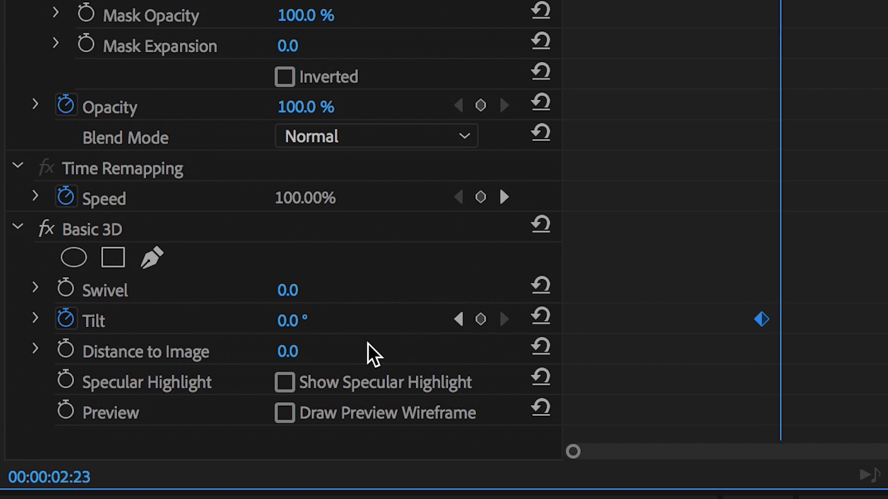
pyautogui.press('Right')
pyautogui.press('Right')
pyautogui.moveTo(298, 321); pyautogui.dragTo(340, 320)
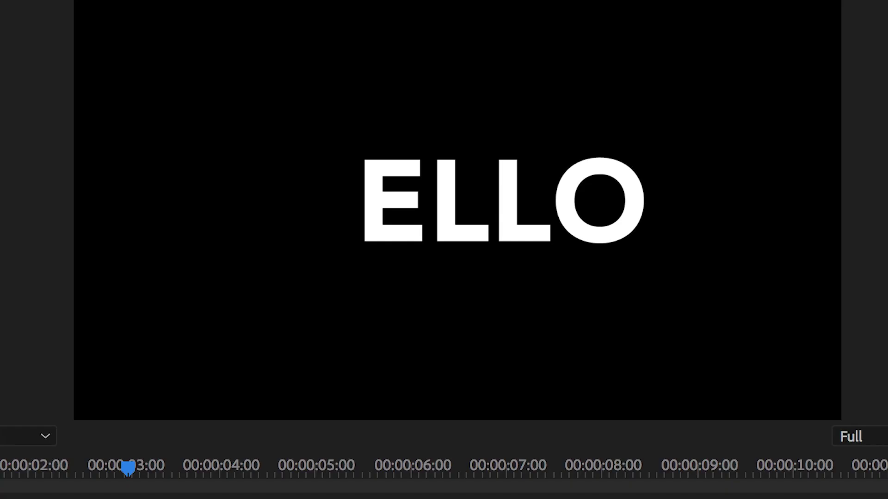
# Step: Step back and forth frame by frame through the two Tilt keyframes to examine the H's flip
pyautogui.press('Right')
pyautogui.press('Left')
pyautogui.press('Left')
pyautogui.press('Left')
pyautogui.press('Left')
pyautogui.press('Left')
pyautogui.press('Left')
pyautogui.press('Left')
pyautogui.press('Left')
pyautogui.press('Left')
pyautogui.press('Left')
pyautogui.press('Left')
pyautogui.press('Right')
pyautogui.press('Right')
pyautogui.press('Right')
pyautogui.press('Right')
pyautogui.press('Right')
pyautogui.press('Right')
pyautogui.press('Right')
pyautogui.press('Right')
pyautogui.press('Right')
pyautogui.press('Right')
pyautogui.press('Right')
pyautogui.press('Right')
pyautogui.press('Right')
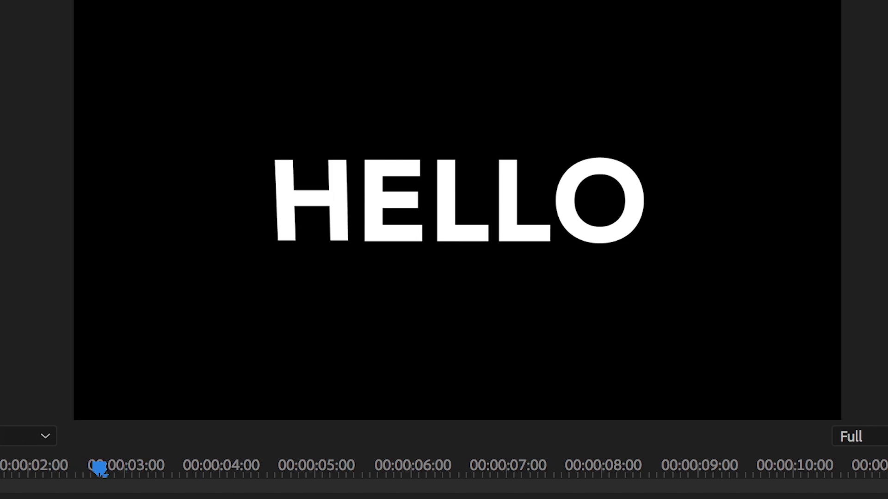
pyautogui.moveTo(139, 469); pyautogui.dragTo(100, 469)
pyautogui.press('Right')
pyautogui.press('Right')
pyautogui.press('Right')
pyautogui.press('Right')
pyautogui.press('Right')
pyautogui.press('Right')
pyautogui.press('Right')
pyautogui.press('Right')
pyautogui.press('Right')
pyautogui.press('Right')
pyautogui.press('Right')
pyautogui.press('Left')
pyautogui.press('Left')
pyautogui.press('Left')
pyautogui.press('Left')
pyautogui.press('Left')
pyautogui.press('Left')
pyautogui.press('Left')
pyautogui.press('Left')
pyautogui.press('Left')
pyautogui.press('Left')
pyautogui.press('Left')
pyautogui.press('Left')
pyautogui.press('Left')
pyautogui.press('Left')
pyautogui.press('Left')
pyautogui.press('Left')
pyautogui.press('Left')
pyautogui.press('Left')
pyautogui.press('Left')
pyautogui.press('Left')
pyautogui.press('Right')
pyautogui.press('Right')
pyautogui.press('Right')
pyautogui.press('Right')
pyautogui.press('Right')
pyautogui.press('Right')
pyautogui.press('Right')
pyautogui.press('Right')
pyautogui.press('Right')
pyautogui.press('Right')
pyautogui.press('Right')
pyautogui.press('Right')
pyautogui.press('Right')
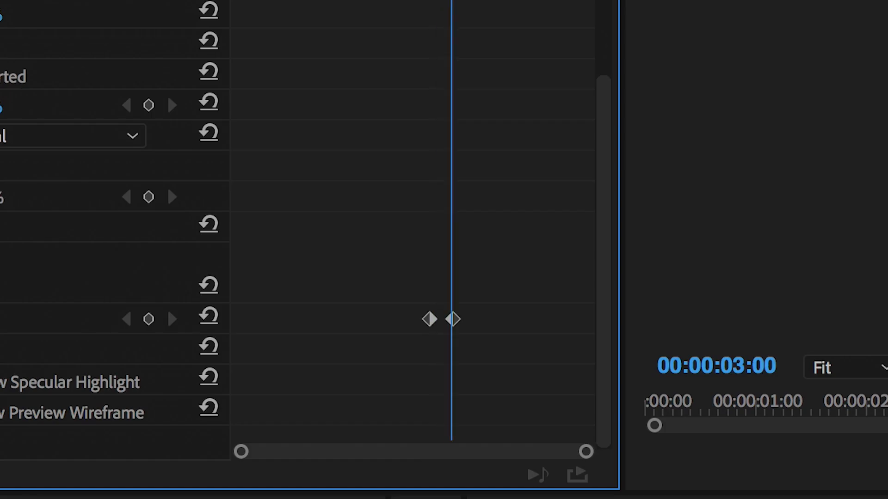
pyautogui.press('Right')
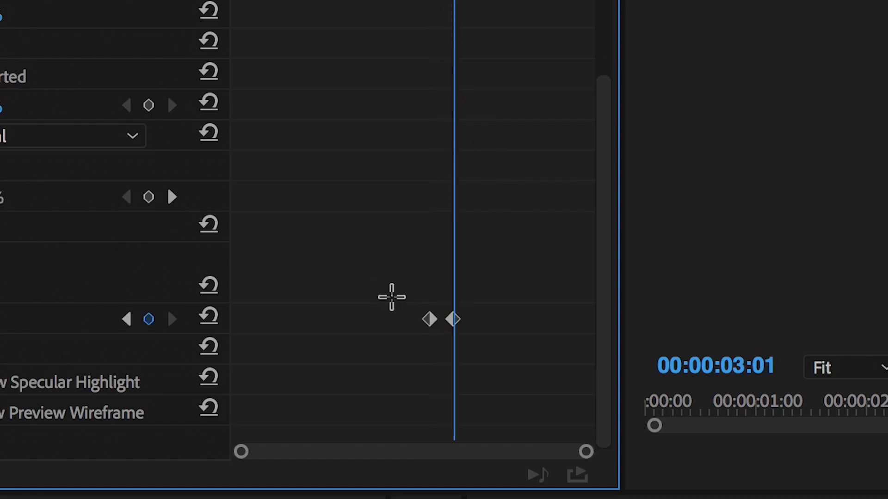
# Step: Apply Ease In to both Tilt keyframes of the V1 clip and play back the flip
pyautogui.moveTo(392, 297); pyautogui.dragTo(489, 353)
pyautogui.rightClick(428, 319)
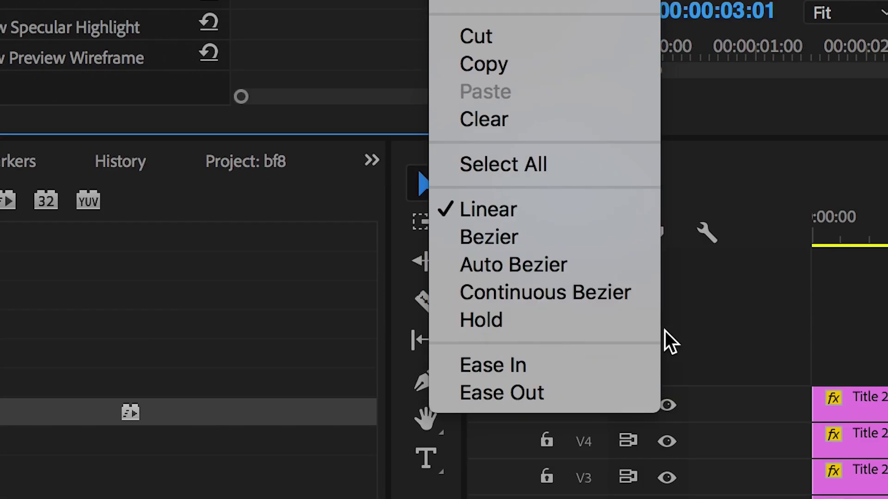
pyautogui.click(618, 369)
pyautogui.moveTo(287, 74); pyautogui.dragTo(279, 75)
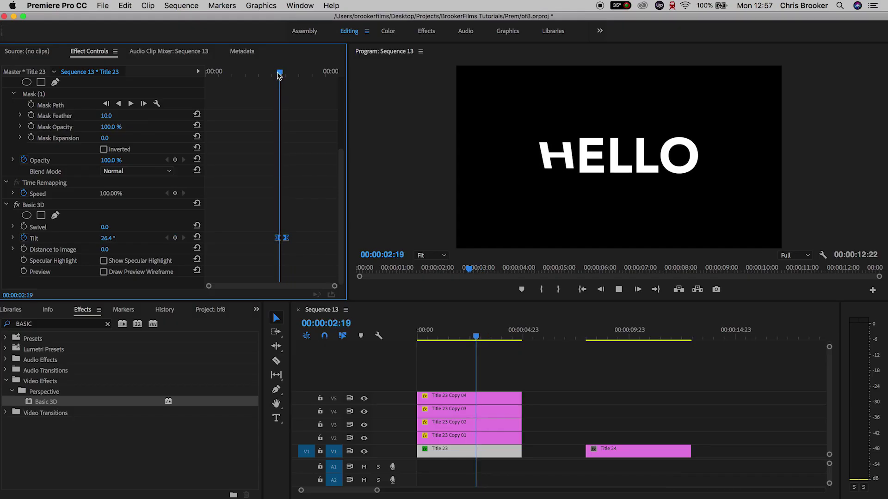
pyautogui.press('space')
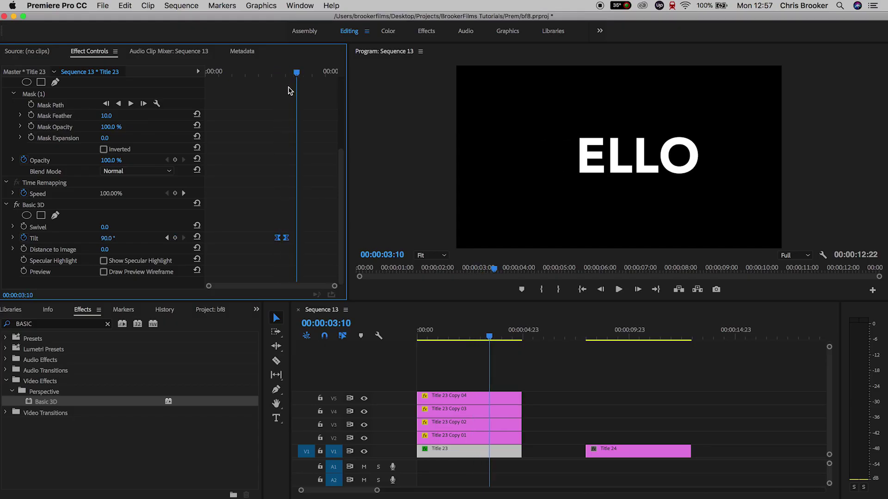
pyautogui.moveTo(471, 332); pyautogui.dragTo(471, 335)
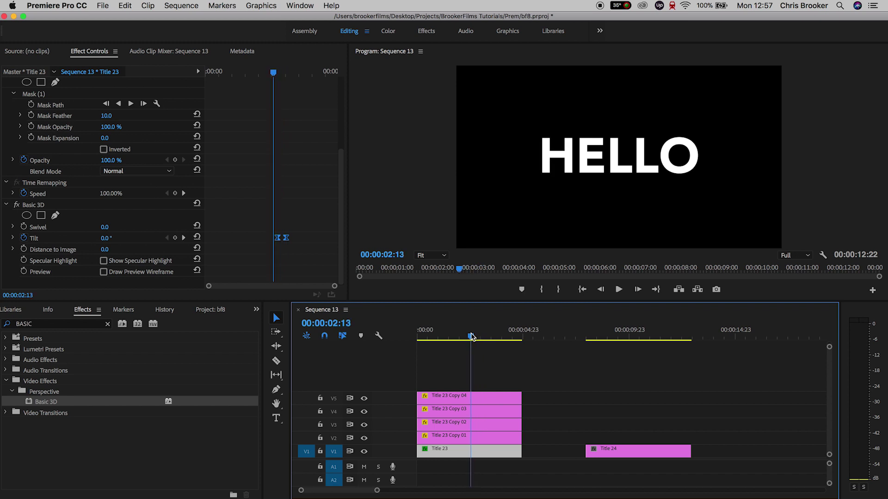
# Step: Copy the animated Basic 3D effect from the V1 clip to the V2 clip, keeping only one instance there
pyautogui.click(42, 206)
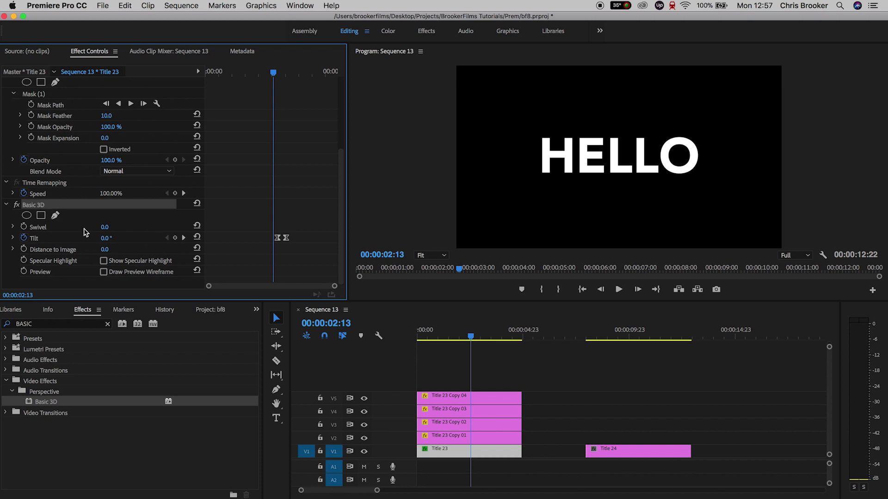
pyautogui.click(453, 439)
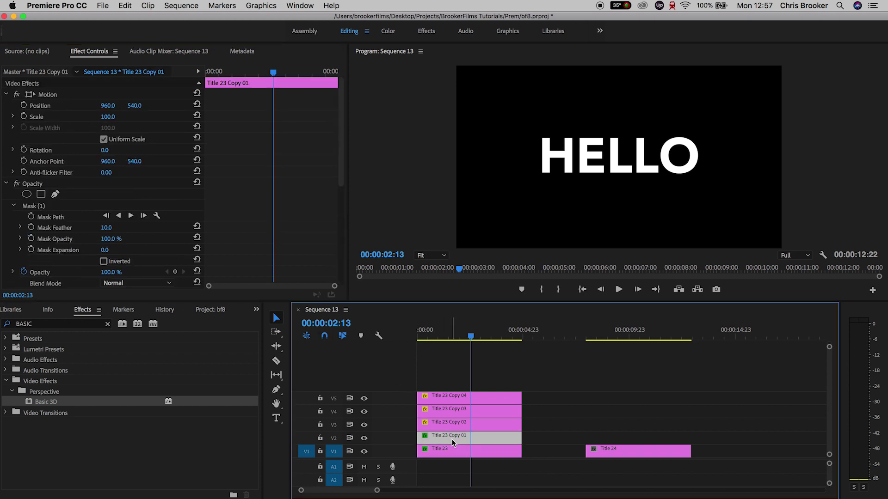
pyautogui.scroll(-5, 320, 239)
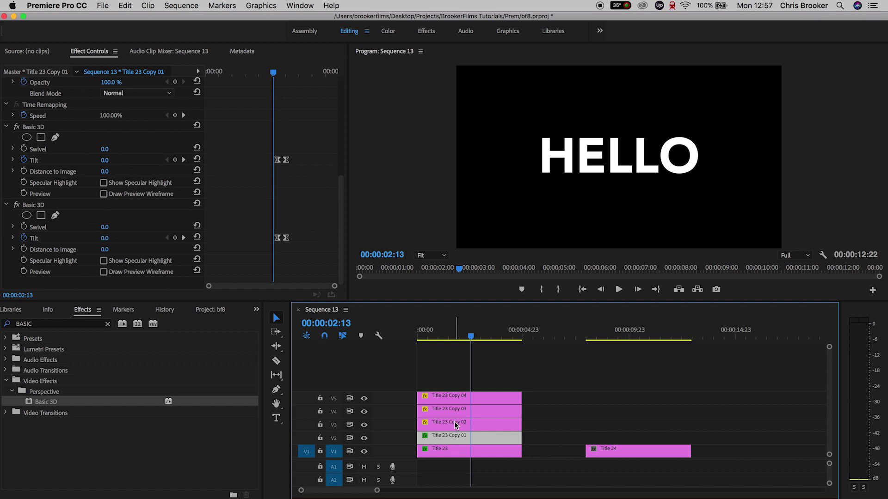
pyautogui.scroll(5, 293, 245)
pyautogui.click(446, 335)
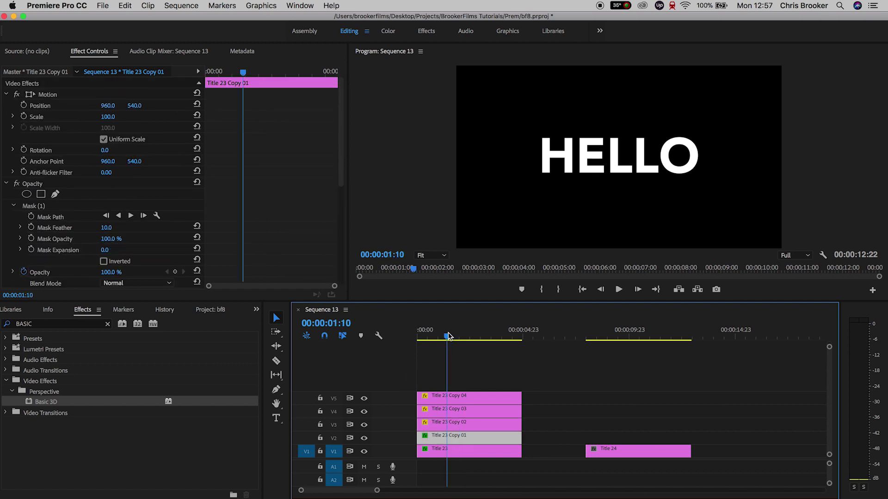
pyautogui.scroll(-5, 265, 230)
pyautogui.moveTo(448, 336); pyautogui.dragTo(368, 329)
pyautogui.click(37, 127)
pyautogui.press('Delete')
# Step: Paste the animated Basic 3D effect onto the V3, V4 and V5 clips and play back the result
pyautogui.click(465, 335)
pyautogui.click(459, 423)
pyautogui.press('super+v')
pyautogui.click(459, 412)
pyautogui.press('super+v')
pyautogui.click(455, 399)
pyautogui.press('super+v')
pyautogui.press('space')
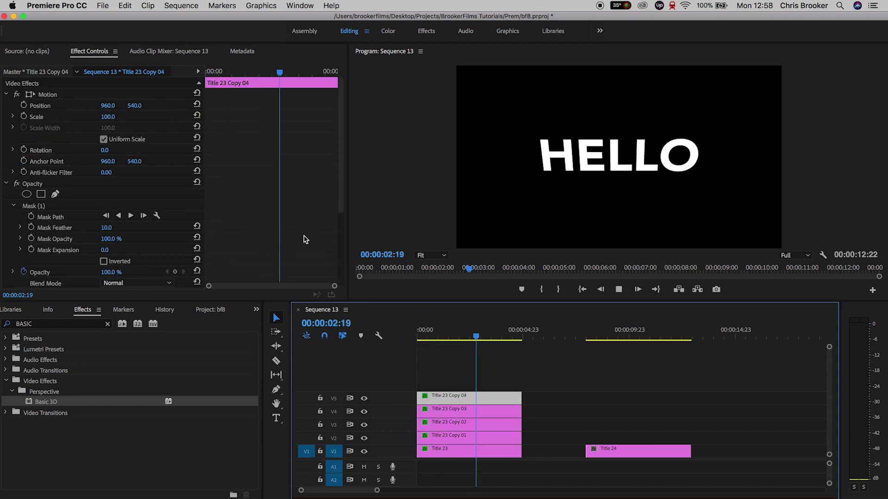
pyautogui.click(273, 74)
# Step: Shift the clips on V2 to V5 together so they start at 00:00:00:10
pyautogui.moveTo(454, 368); pyautogui.dragTo(432, 438)
pyautogui.press('Up')
pyautogui.press('Right')
pyautogui.press('Right')
pyautogui.press('Right')
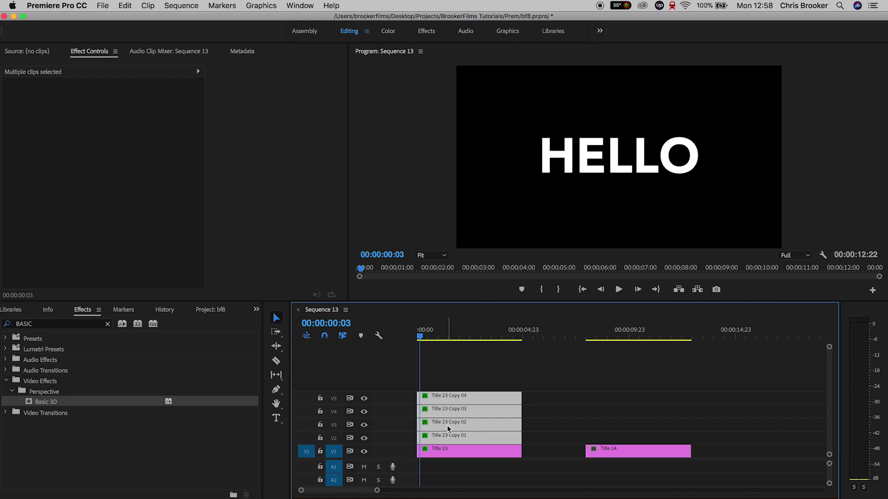
pyautogui.press('Right')
pyautogui.press('Right')
pyautogui.press('Right')
pyautogui.press('Right')
pyautogui.press('Right')
pyautogui.press('Right')
pyautogui.press('Right')
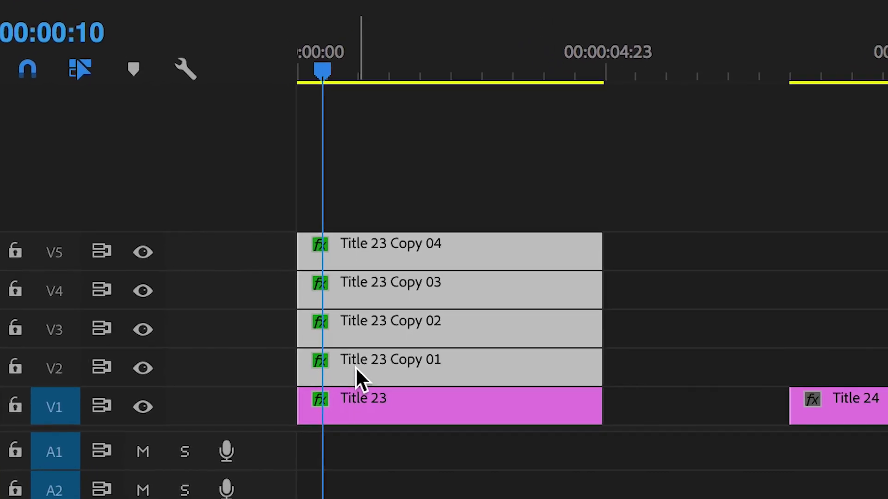
pyautogui.moveTo(355, 367); pyautogui.dragTo(384, 373)
# Step: Shift the clips on V3 to V5 together so they start ten frames after the V2 clip
pyautogui.press('Right')
pyautogui.press('Right')
pyautogui.press('Right')
pyautogui.press('Right')
pyautogui.press('Right')
# Step: Shift the V4 and V5 clips together so they start ten frames after the V3 clip
pyautogui.press('Right')
pyautogui.press('Right')
pyautogui.press('Right')
pyautogui.press('Right')
pyautogui.press('Right')
pyautogui.moveTo(727, 209); pyautogui.dragTo(481, 328)
pyautogui.moveTo(476, 326); pyautogui.dragTo(506, 329)
pyautogui.press('Right')
pyautogui.press('Right')
pyautogui.press('Right')
pyautogui.press('Right')
pyautogui.press('Right')
pyautogui.press('Right')
pyautogui.press('Right')
pyautogui.press('Right')
pyautogui.press('Right')
pyautogui.press('Right')
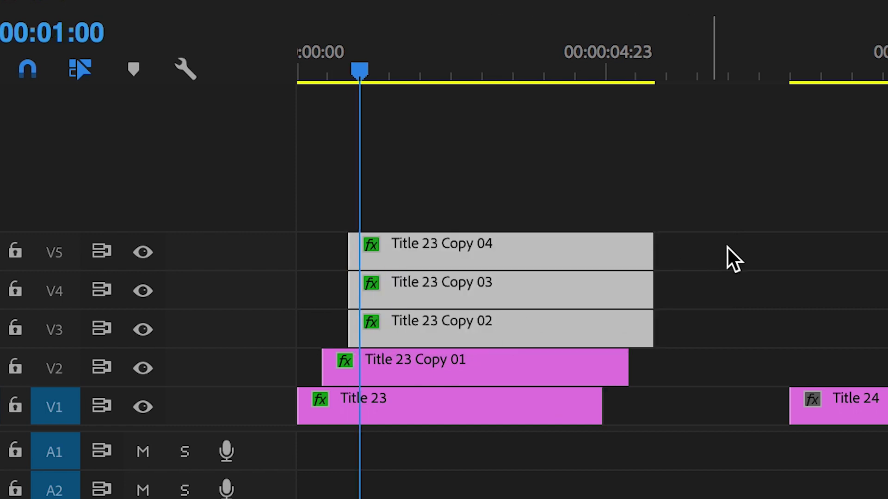
# Step: Shift the V5 clip to start ten frames after the V4 clip, then play the staggered sequence from the beginning
pyautogui.press('Right')
pyautogui.moveTo(745, 226); pyautogui.dragTo(522, 283)
pyautogui.moveTo(527, 284); pyautogui.dragTo(552, 280)
pyautogui.press('Right')
pyautogui.press('Right')
pyautogui.press('Right')
pyautogui.press('Right')
pyautogui.press('Right')
pyautogui.press('Right')
pyautogui.press('Right')
pyautogui.press('Right')
pyautogui.press('Right')
pyautogui.press('Right')
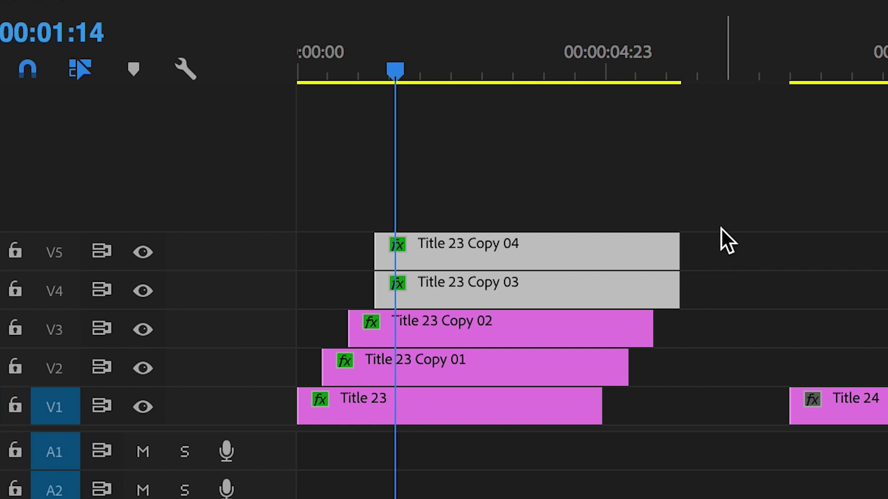
pyautogui.moveTo(743, 224); pyautogui.dragTo(536, 258)
pyautogui.press('Home')
pyautogui.press('space')
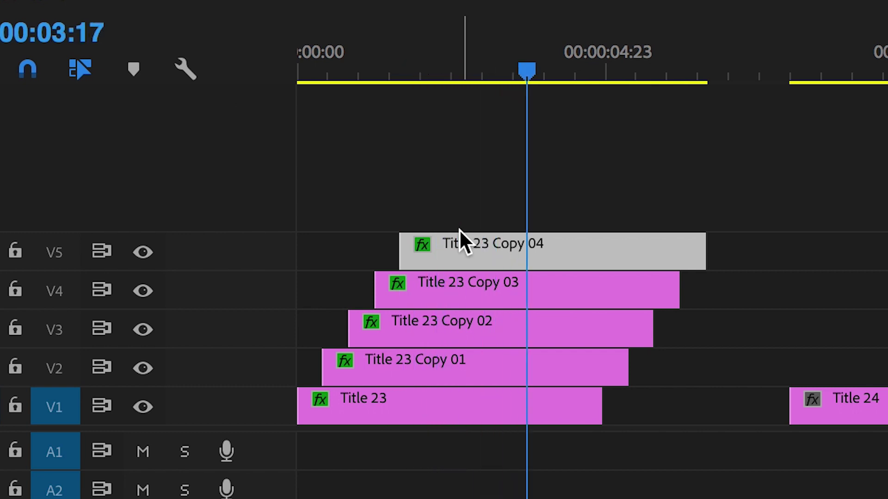
# Step: Extend the ends of the V1, V2, V3 and V4 clips to match the end of the V5 clip
pyautogui.moveTo(601, 407); pyautogui.dragTo(720, 416)
pyautogui.moveTo(629, 370); pyautogui.dragTo(722, 384)
pyautogui.moveTo(656, 329); pyautogui.dragTo(725, 349)
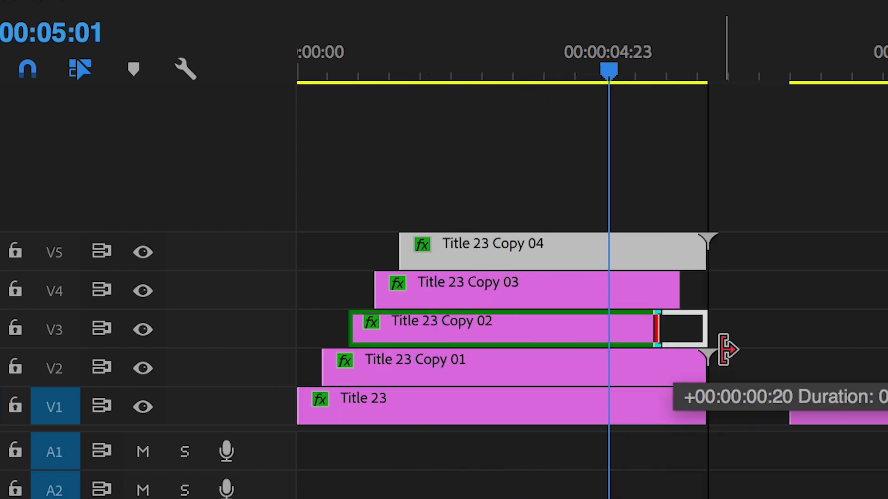
pyautogui.moveTo(680, 290); pyautogui.dragTo(729, 307)
# Step: Extend the starts of the V2, V3, V4 and V5 clips back to the beginning of the sequence
pyautogui.moveTo(319, 371); pyautogui.dragTo(297, 365)
pyautogui.moveTo(372, 332); pyautogui.dragTo(240, 331)
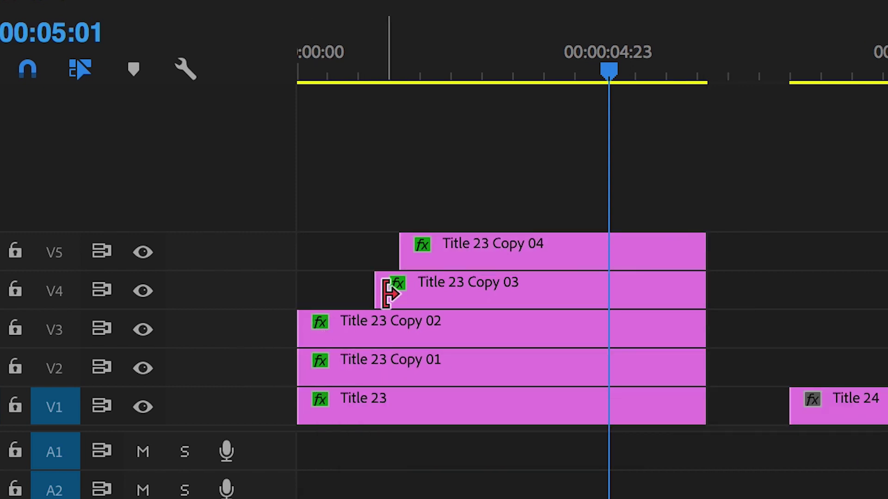
pyautogui.moveTo(387, 291); pyautogui.dragTo(251, 291)
pyautogui.moveTo(400, 248); pyautogui.dragTo(224, 238)
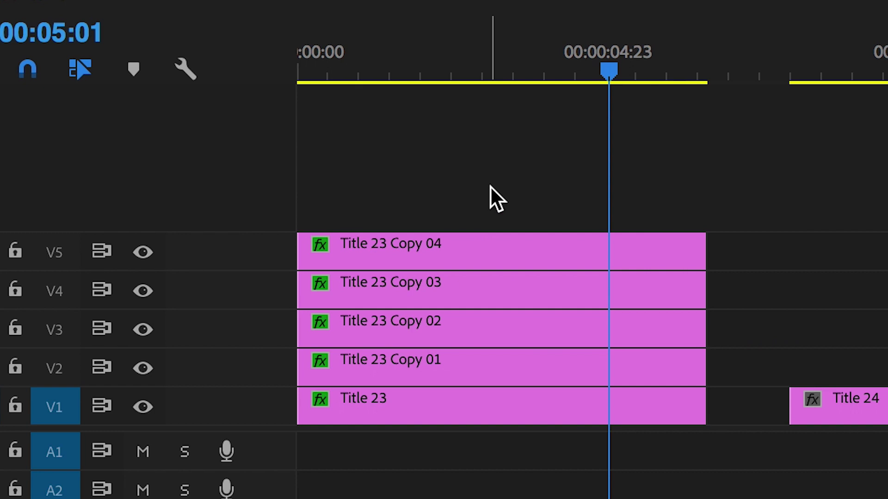
# Step: Label all five HELLO clips with the Mango colour and preview the letter animation
pyautogui.moveTo(491, 160); pyautogui.dragTo(399, 421)
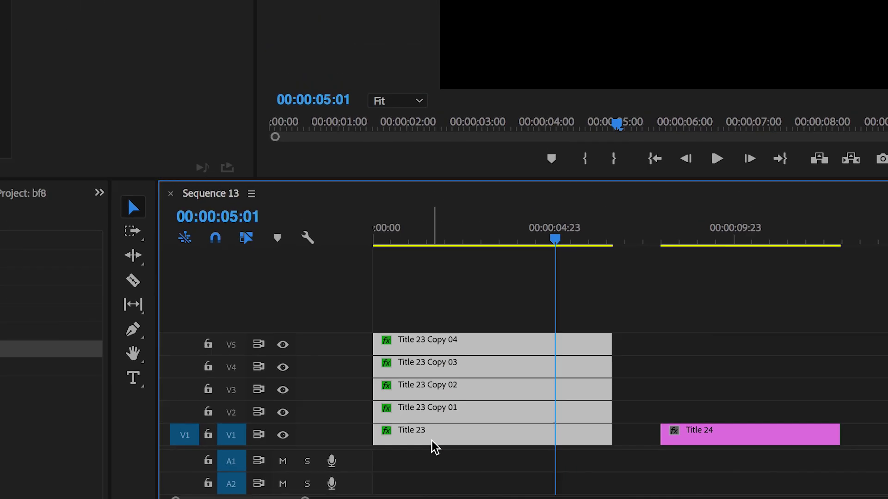
pyautogui.rightClick(399, 421)
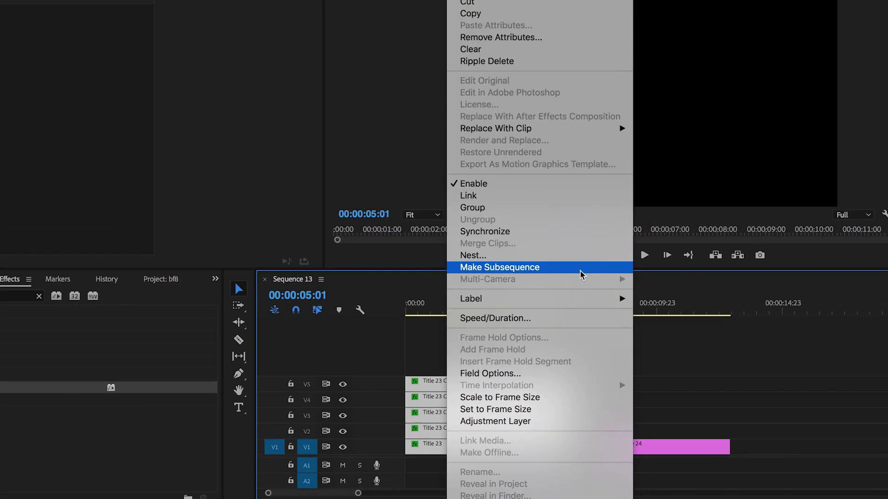
pyautogui.moveTo(578, 299)
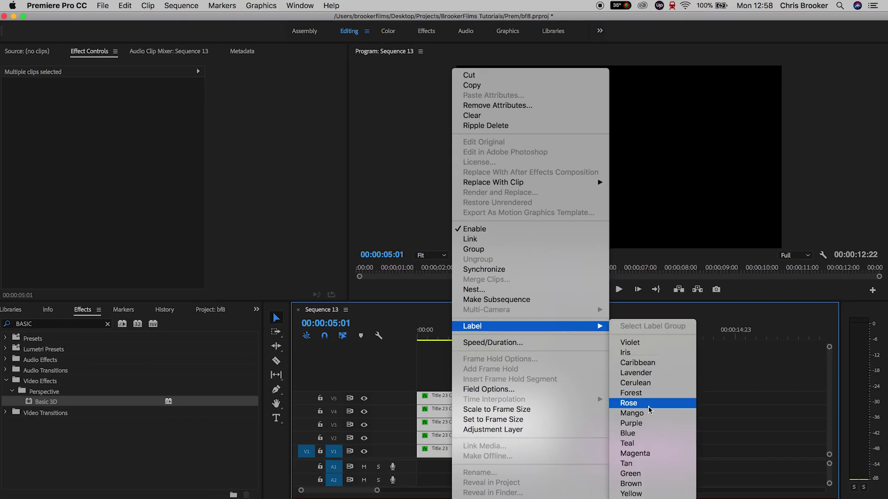
pyautogui.click(645, 416)
pyautogui.moveTo(524, 338); pyautogui.dragTo(463, 342)
pyautogui.press('space')
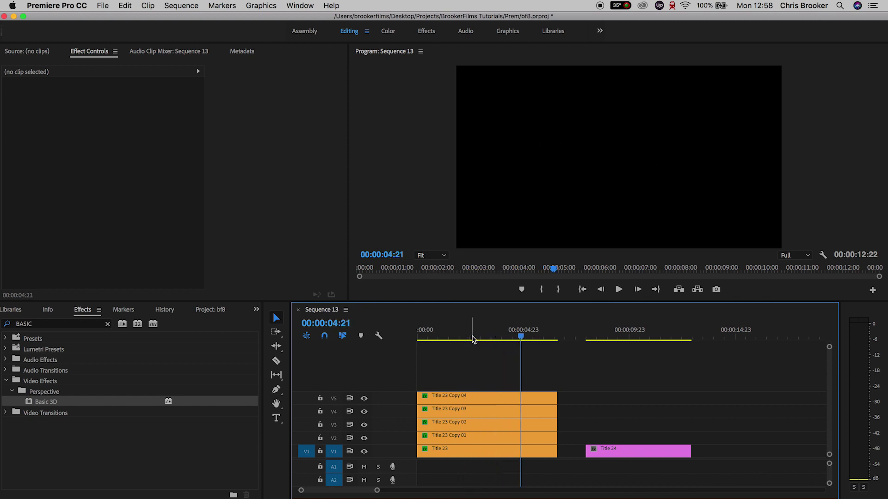
# Step: Move the Title 24 clip onto track V6 at the sequence start, with the playhead set to 00:00:02:17
pyautogui.moveTo(521, 336); pyautogui.dragTo(475, 342)
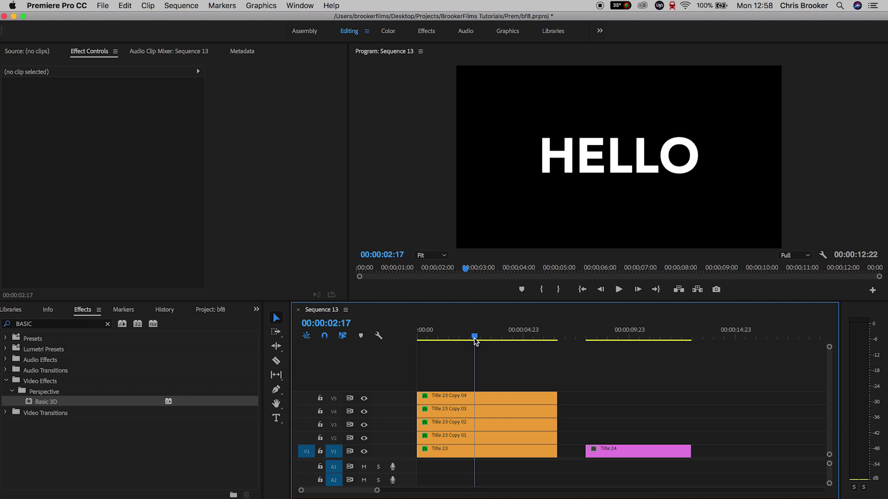
pyautogui.moveTo(608, 452); pyautogui.dragTo(434, 385)
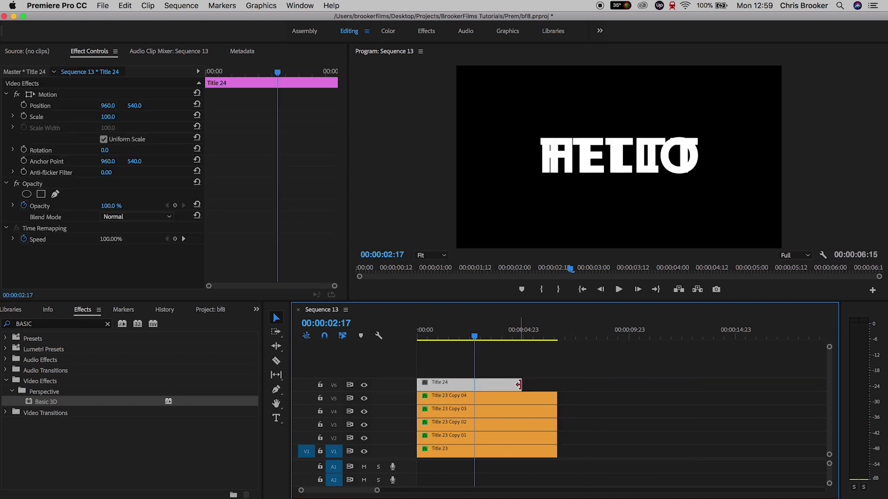
# Step: Extend the end of the Title 24 clip to match the clips below and set the playhead to 00:00:03:00
pyautogui.moveTo(518, 385); pyautogui.dragTo(550, 380)
pyautogui.press('Right')
pyautogui.press('Right')
pyautogui.press('Right')
pyautogui.press('Right')
pyautogui.press('Right')
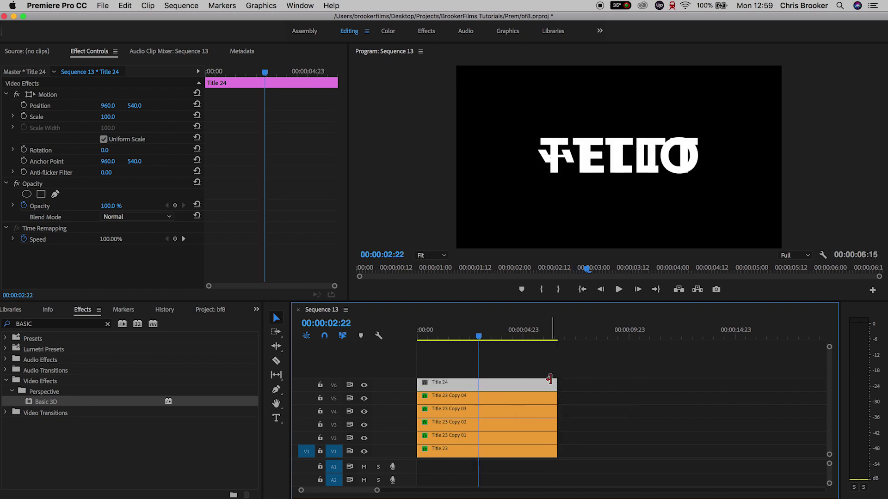
pyautogui.press('Right')
pyautogui.press('Right')
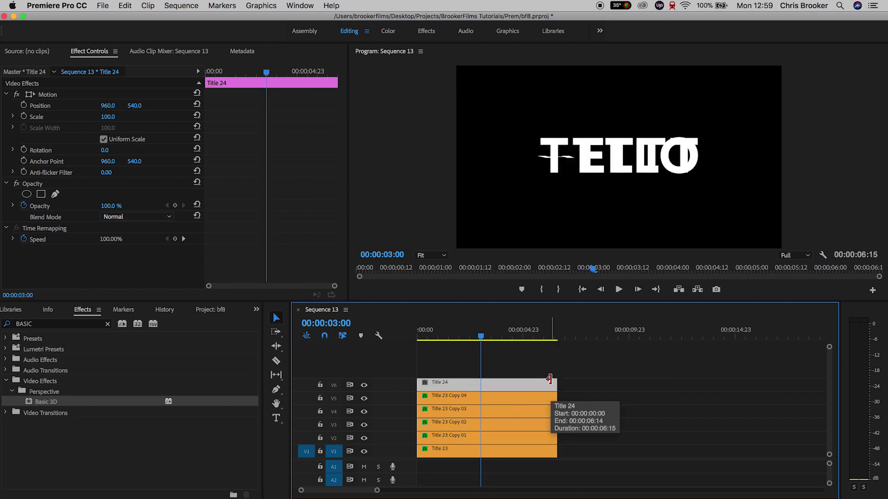
# Step: Hide video tracks V1 to V5 so that only the TTTTT title shows
pyautogui.click(364, 398)
pyautogui.click(364, 412)
pyautogui.click(364, 424)
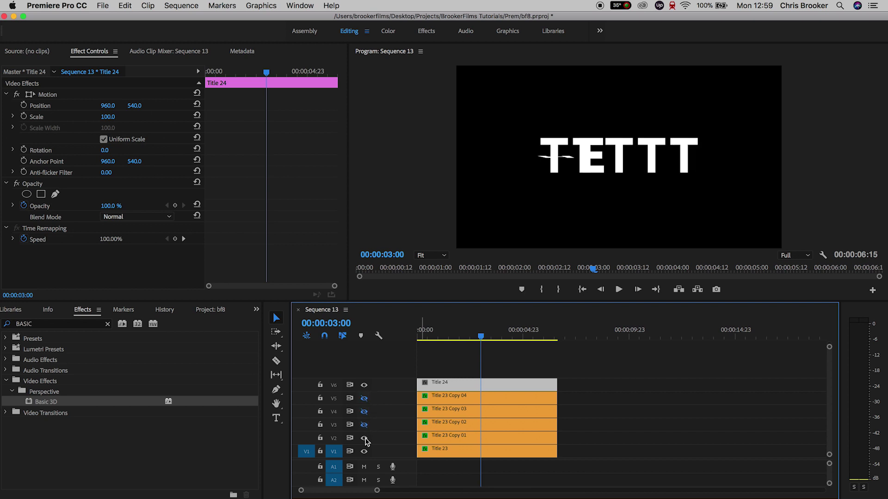
pyautogui.click(364, 438)
pyautogui.click(364, 451)
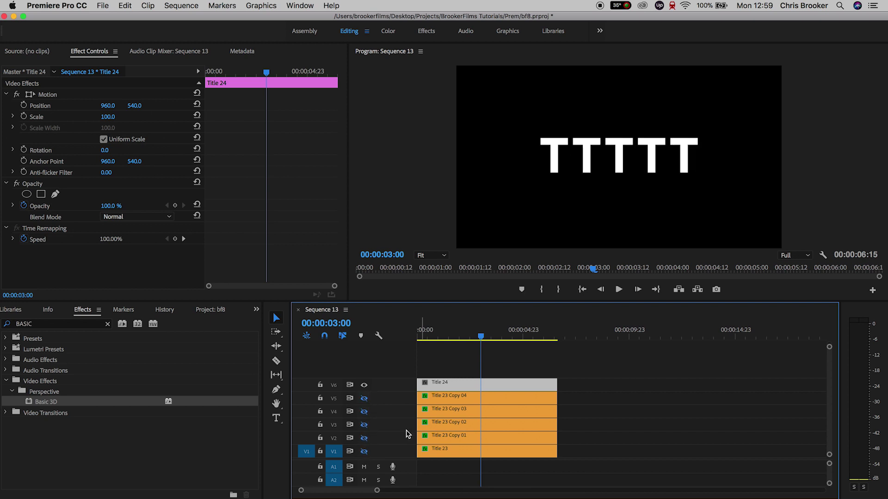
# Step: Add a rectangular opacity mask to Title 24 and fit its corners closely around the first T
pyautogui.click(41, 195)
pyautogui.moveTo(639, 157); pyautogui.dragTo(548, 153)
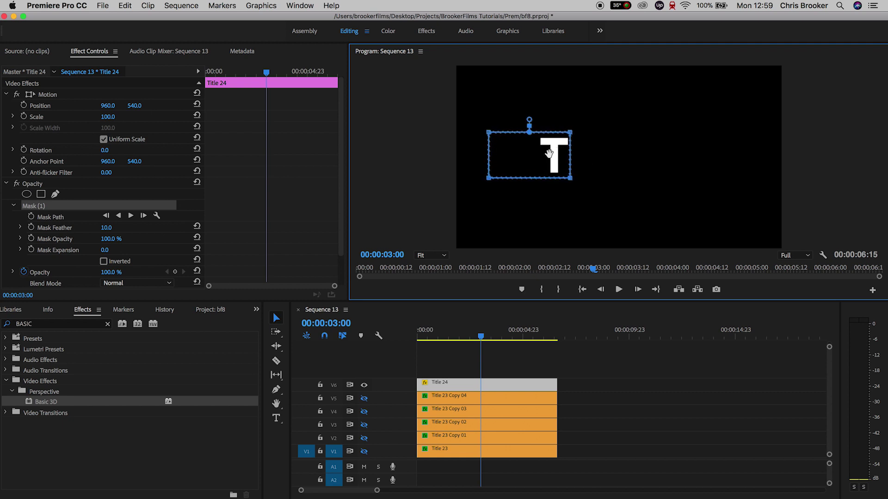
pyautogui.moveTo(489, 132); pyautogui.dragTo(541, 132)
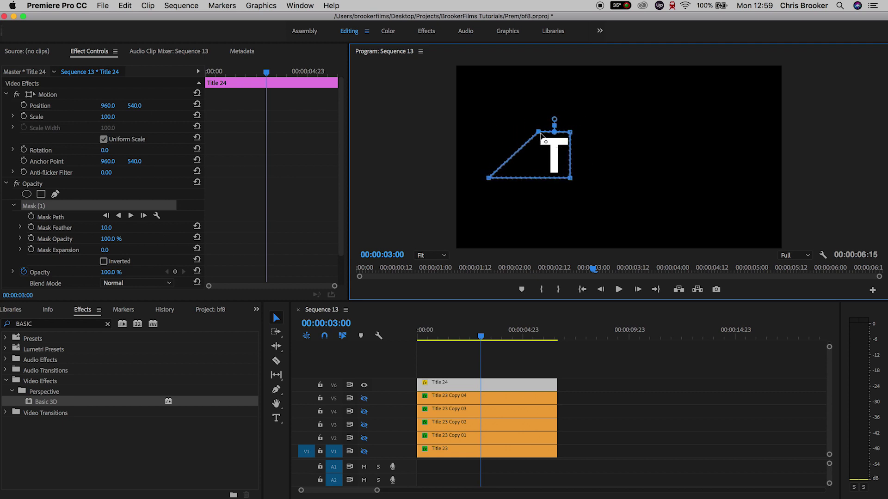
pyautogui.moveTo(489, 179); pyautogui.dragTo(539, 179)
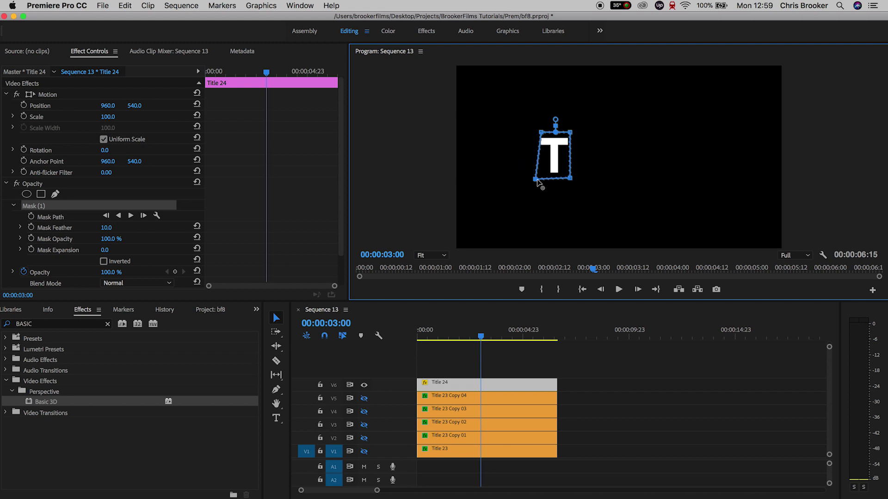
pyautogui.moveTo(541, 134); pyautogui.dragTo(539, 133)
# Step: Duplicate the masked T clip onto V7 and V8, shifting the copies horizontally to form the second and third T
pyautogui.keyDown('alt'); pyautogui.moveTo(473, 379); pyautogui.dragTo(472, 358); pyautogui.keyUp('alt')
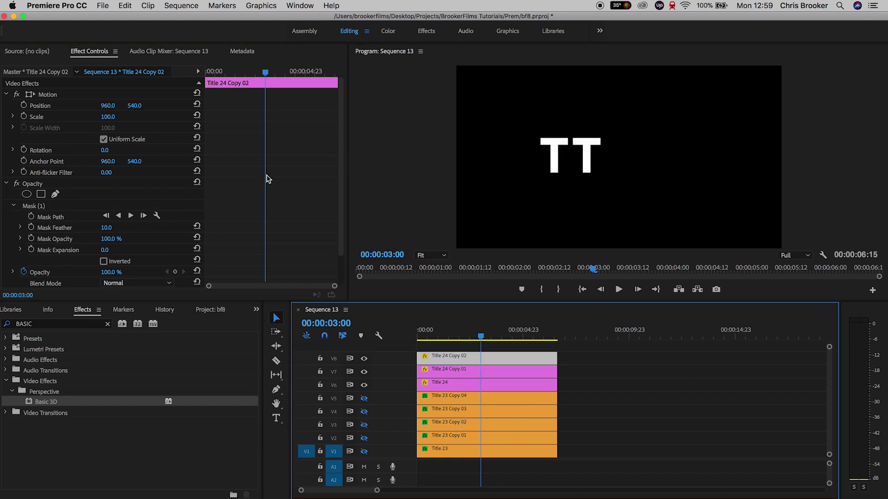
pyautogui.moveTo(109, 105); pyautogui.dragTo(193, 105)
pyautogui.moveTo(398, 459); pyautogui.dragTo(398, 486)
# Step: Duplicate the T clip onto V9 and V10 as the fourth and fifth T, with the last copy's horizontal Position at 1511
pyautogui.keyDown('alt'); pyautogui.moveTo(463, 389); pyautogui.dragTo(463, 372); pyautogui.keyUp('alt')
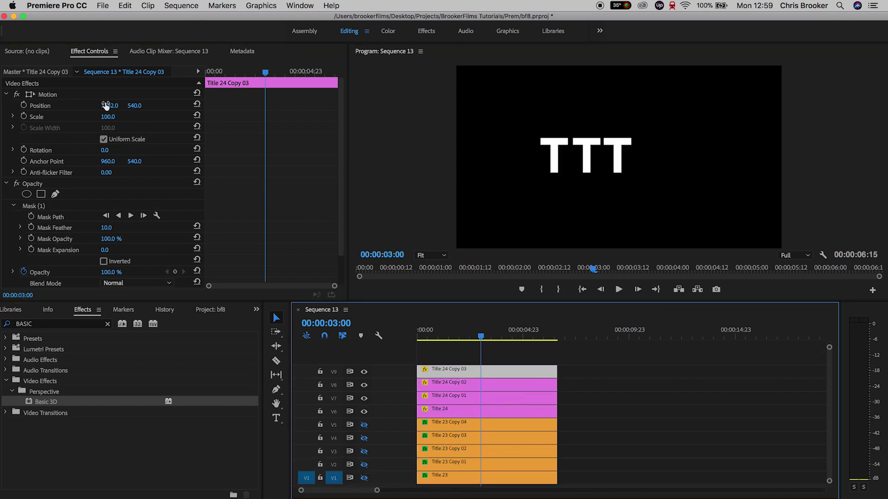
pyautogui.moveTo(107, 106); pyautogui.dragTo(192, 105)
pyautogui.keyDown('alt'); pyautogui.moveTo(422, 368); pyautogui.dragTo(421, 357); pyautogui.keyUp('alt')
pyautogui.moveTo(108, 105); pyautogui.dragTo(193, 106)
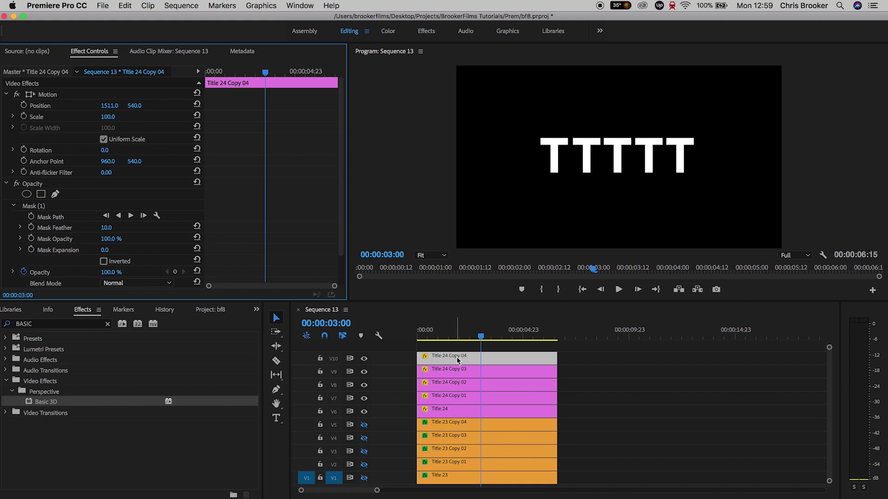
# Step: Set the playhead to the first Tilt keyframe of the Title 23 clip on V1, at 00:00:02:17
pyautogui.moveTo(454, 337); pyautogui.dragTo(470, 338)
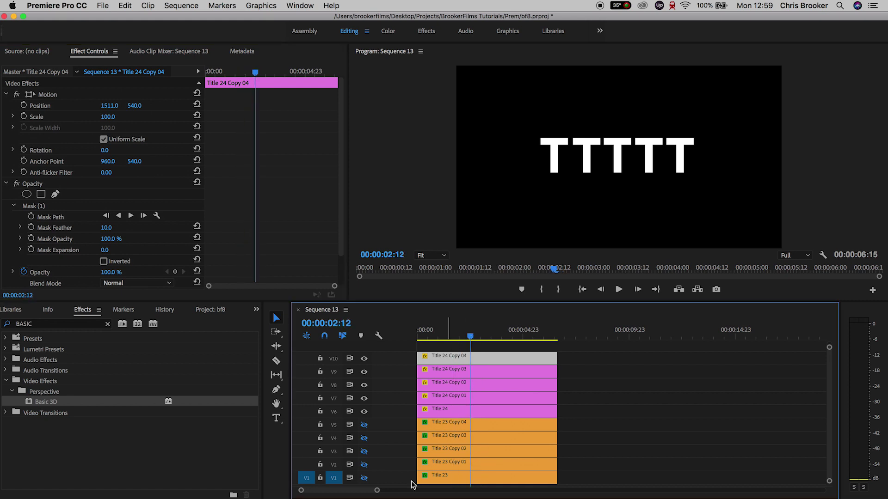
pyautogui.click(434, 481)
pyautogui.scroll(-5, 306, 249)
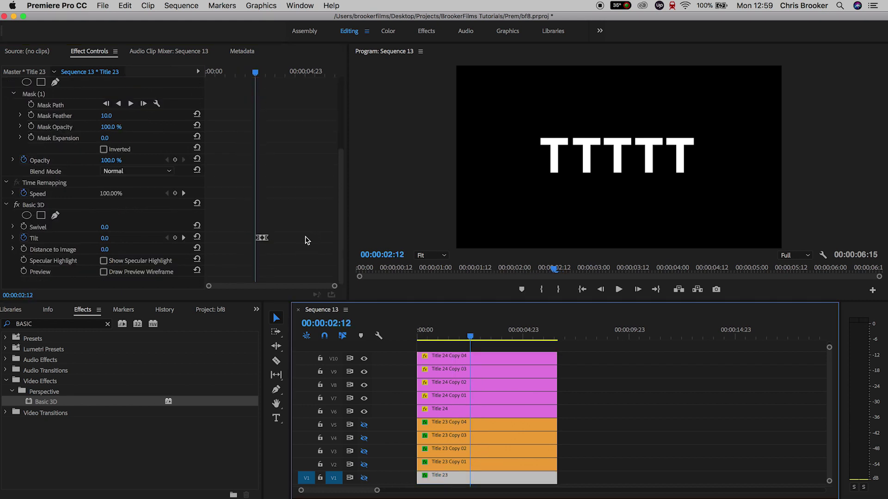
pyautogui.click(289, 160)
pyautogui.press('=')
pyautogui.press('=')
pyautogui.press('=')
pyautogui.moveTo(280, 72); pyautogui.dragTo(299, 72)
pyautogui.scroll(-2, 310, 137)
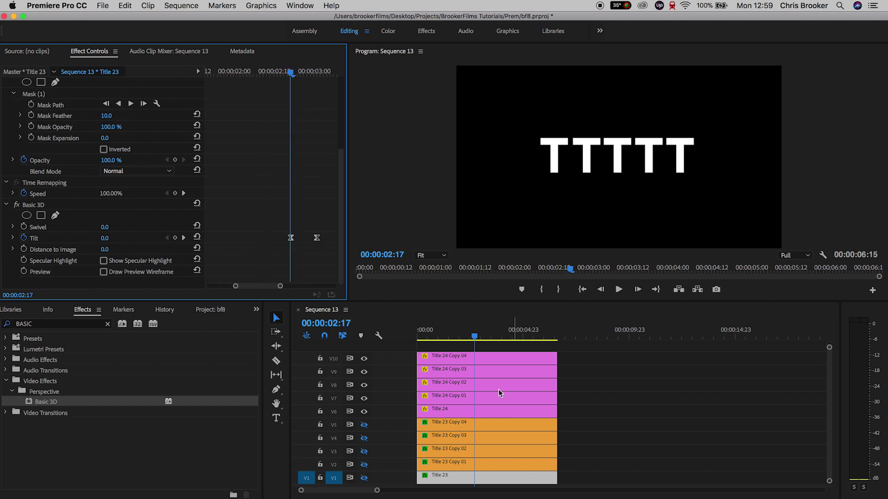
# Step: Apply Basic 3D to the Title 24 clip and keyframe its Tilt at -90° at 00:00:02:17
pyautogui.click(474, 412)
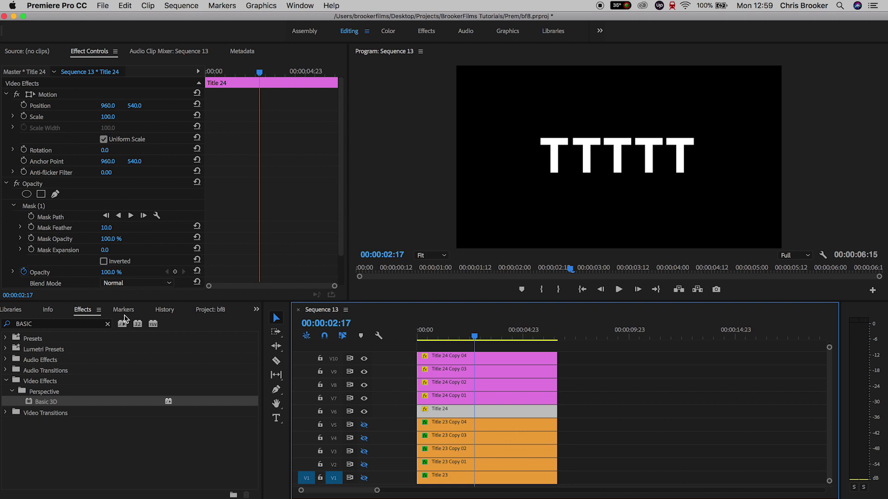
pyautogui.moveTo(54, 401); pyautogui.dragTo(433, 411)
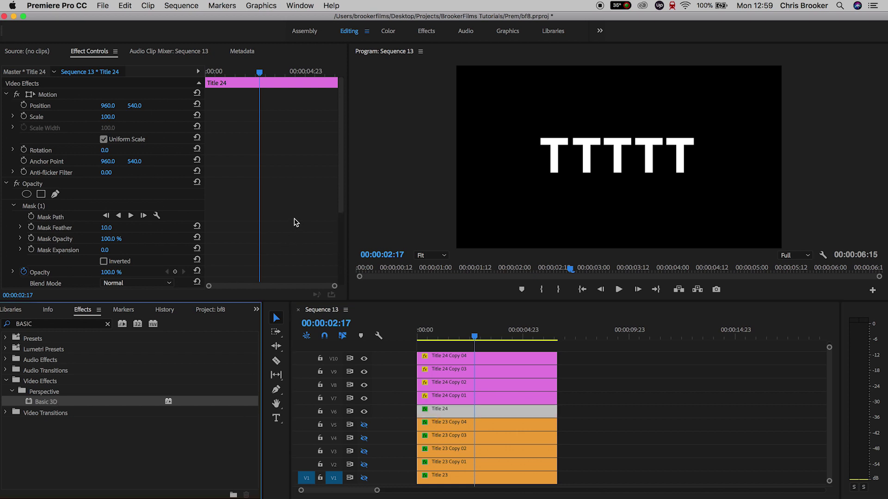
pyautogui.click(118, 238)
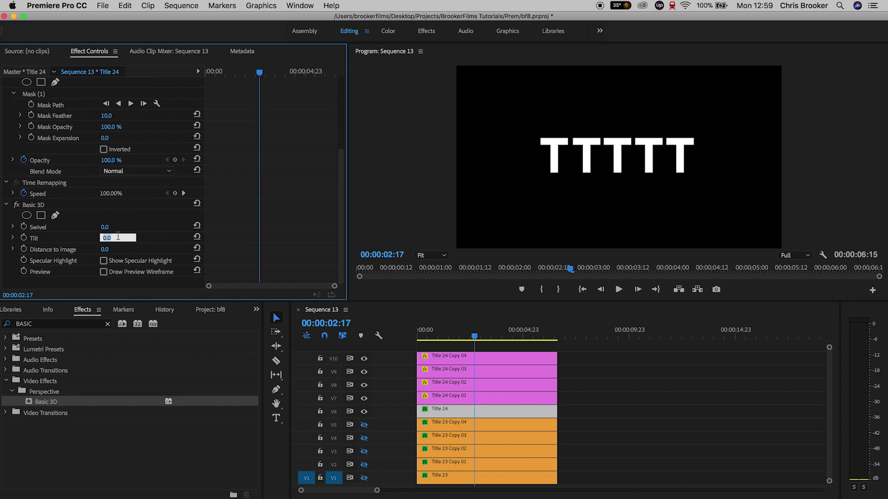
pyautogui.write('-90')
pyautogui.press('Return')
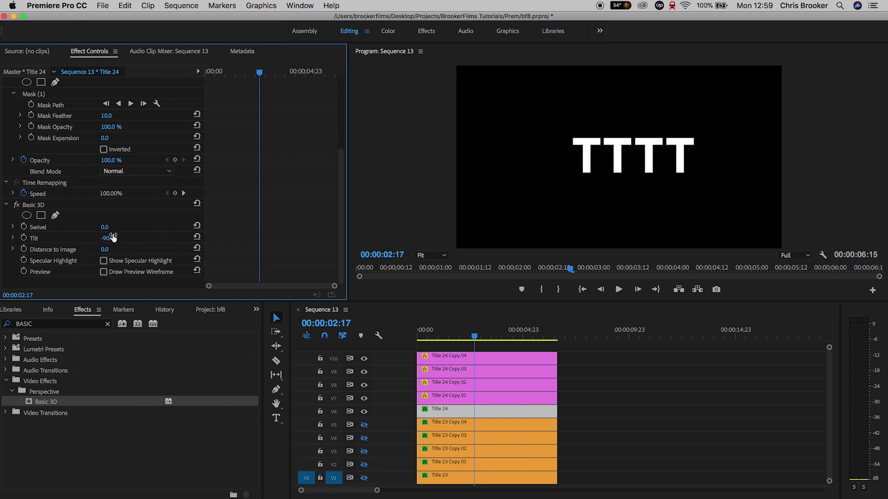
# Step: Keyframe the Tilt of Title 24 at 0° at 00:00:03:01, in line with the second Tilt keyframe of Title 23
pyautogui.click(482, 475)
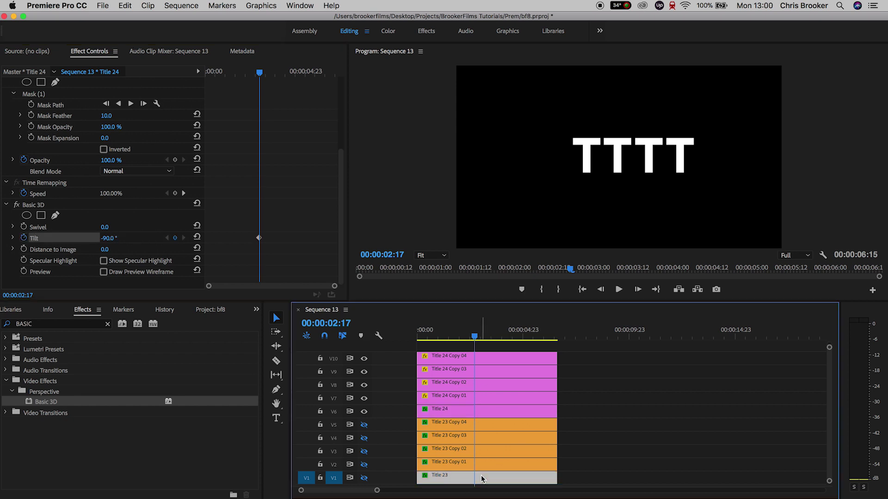
pyautogui.scroll(-5, 317, 209)
pyautogui.scroll(5, 311, 138)
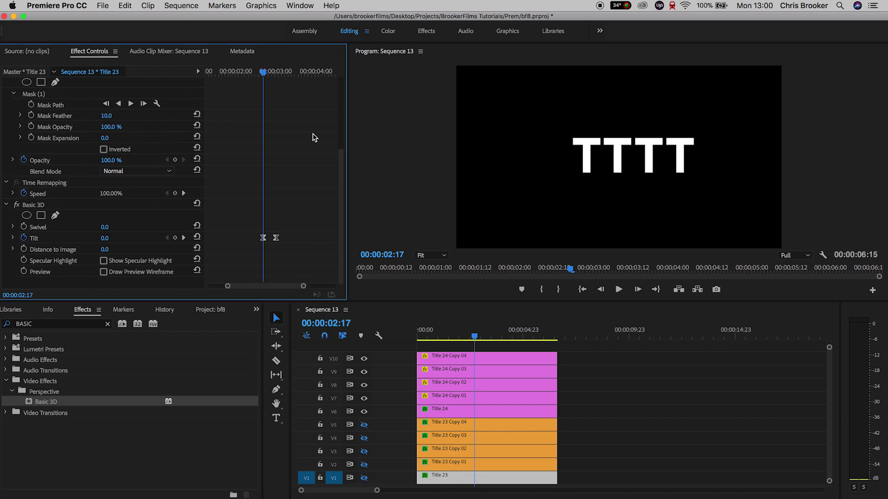
pyautogui.moveTo(309, 72); pyautogui.dragTo(322, 68)
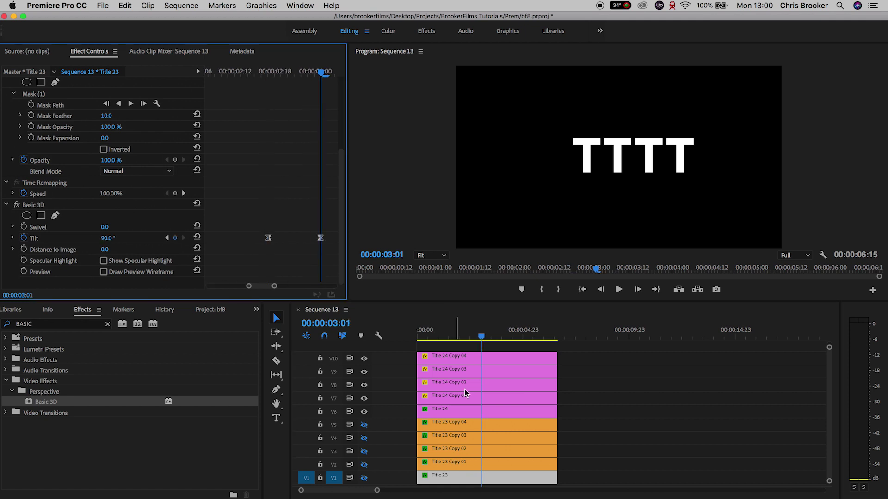
pyautogui.click(475, 420)
pyautogui.click(462, 410)
pyautogui.scroll(-5, 313, 257)
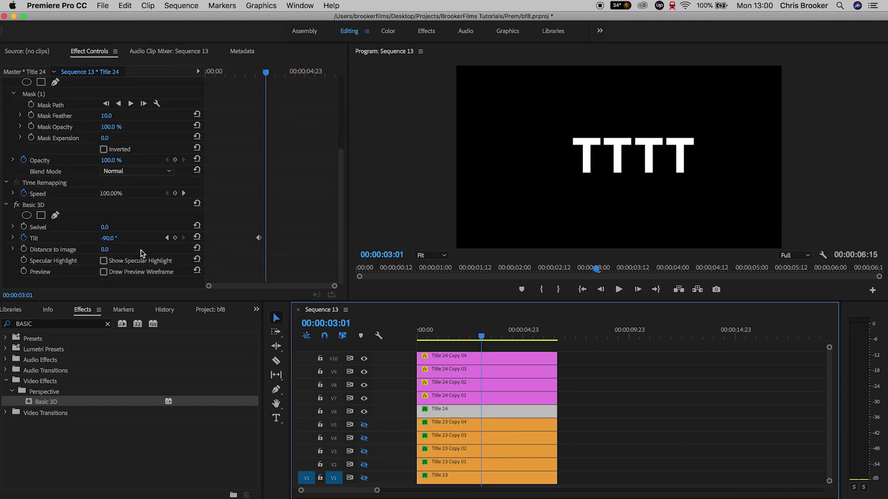
pyautogui.click(109, 238)
pyautogui.write('0')
pyautogui.press('Return')
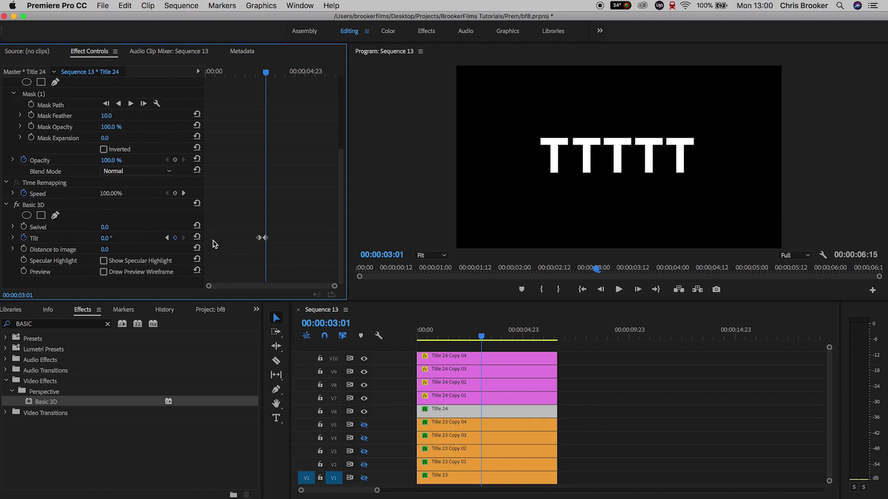
# Step: Apply Ease In to both Tilt keyframes of Title 24 and scrub through the flip
pyautogui.moveTo(224, 228); pyautogui.dragTo(278, 250)
pyautogui.rightClick(264, 238)
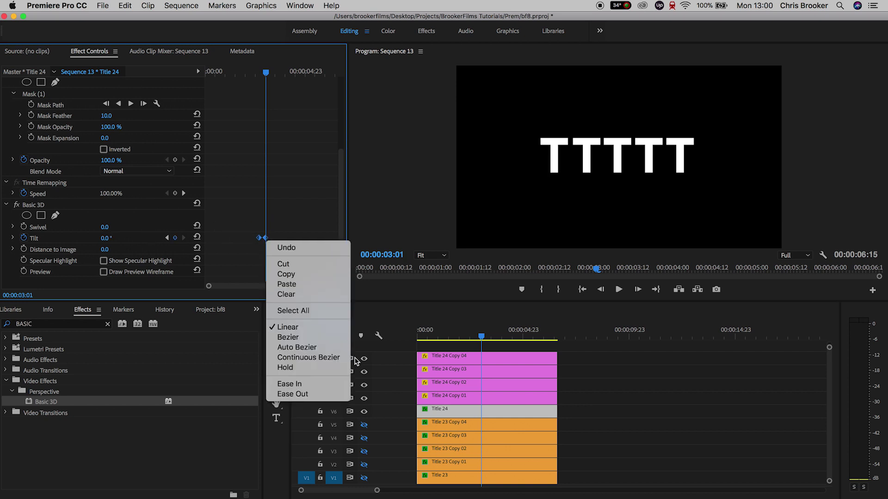
pyautogui.click(305, 385)
pyautogui.click(478, 337)
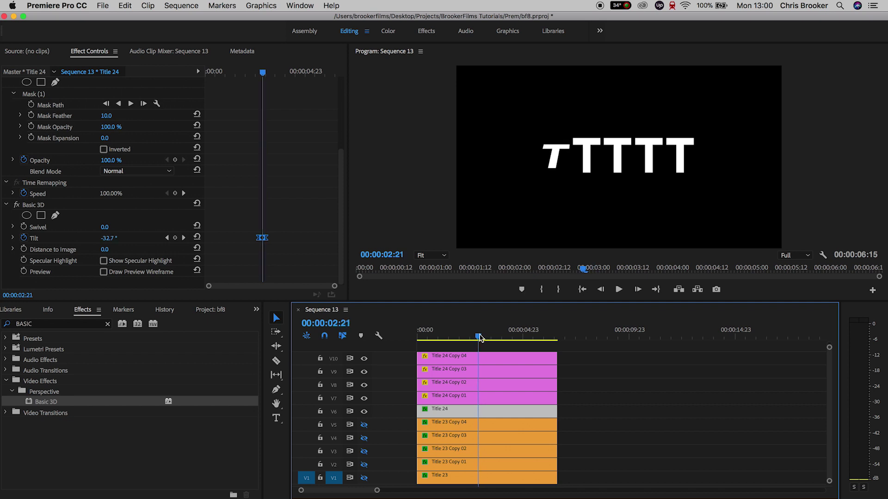
pyautogui.moveTo(480, 338); pyautogui.dragTo(473, 337)
# Step: Show track V1 again and preview the flip from the H to the first T
pyautogui.click(364, 478)
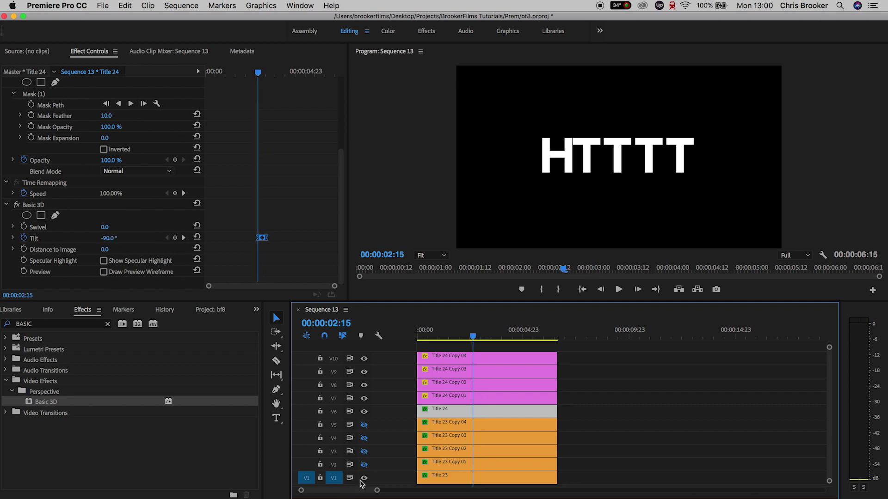
pyautogui.press('space')
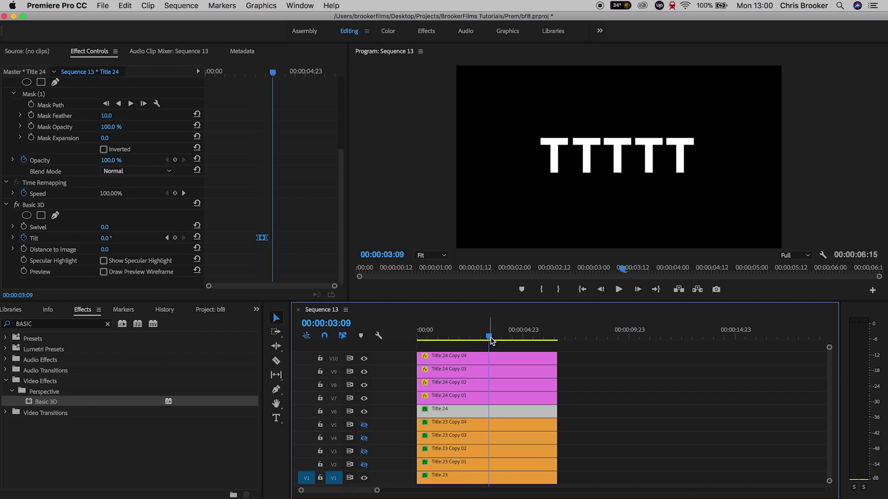
pyautogui.click(481, 341)
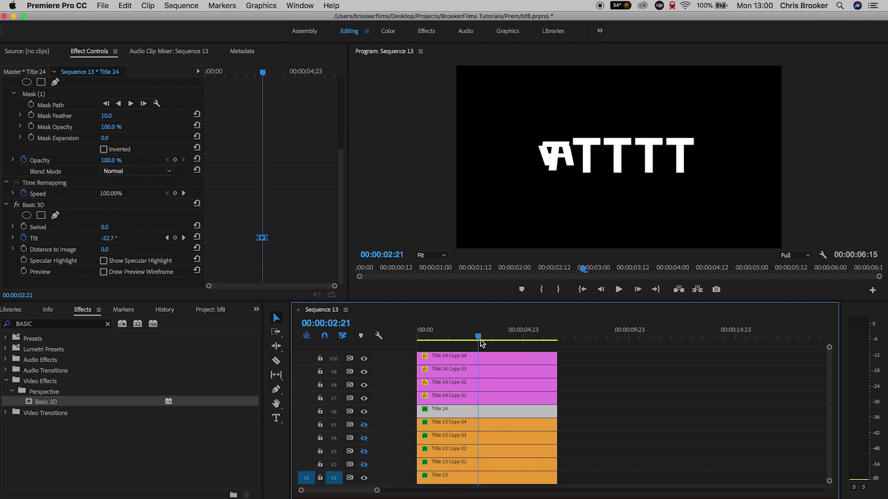
pyautogui.moveTo(481, 342); pyautogui.dragTo(471, 345)
pyautogui.press('space')
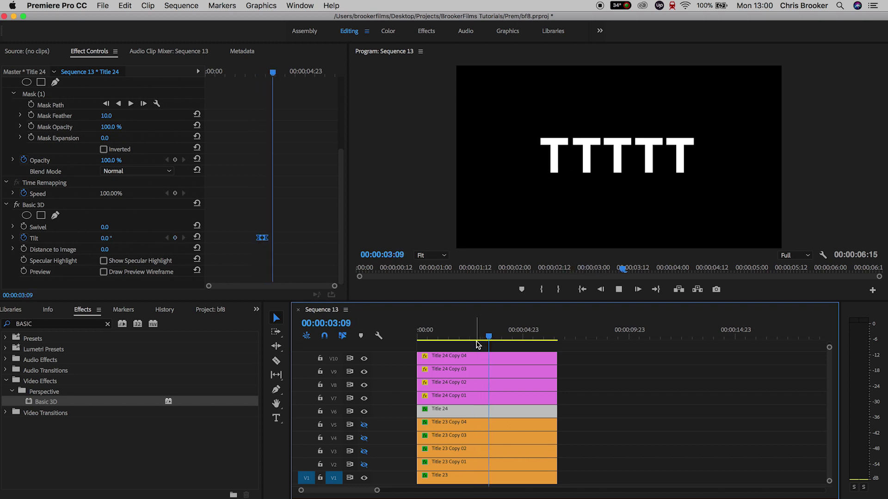
pyautogui.click(472, 339)
pyautogui.press('space')
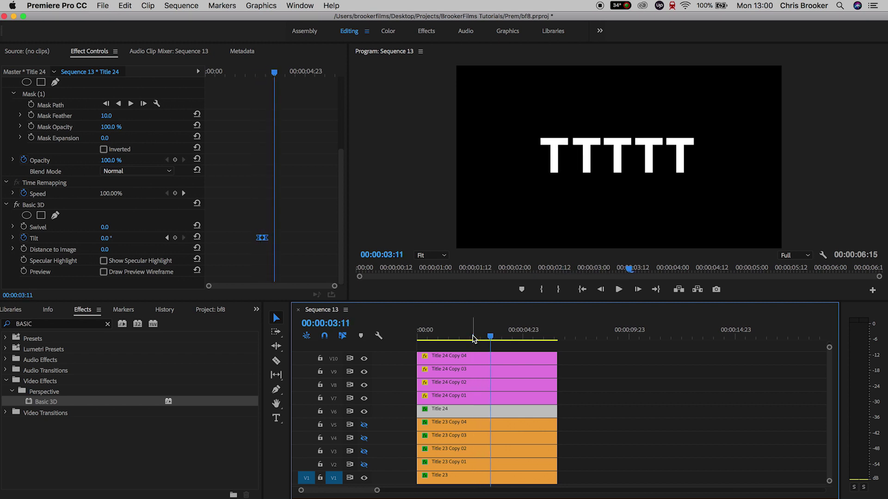
pyautogui.click(467, 339)
pyautogui.moveTo(468, 339); pyautogui.dragTo(480, 338)
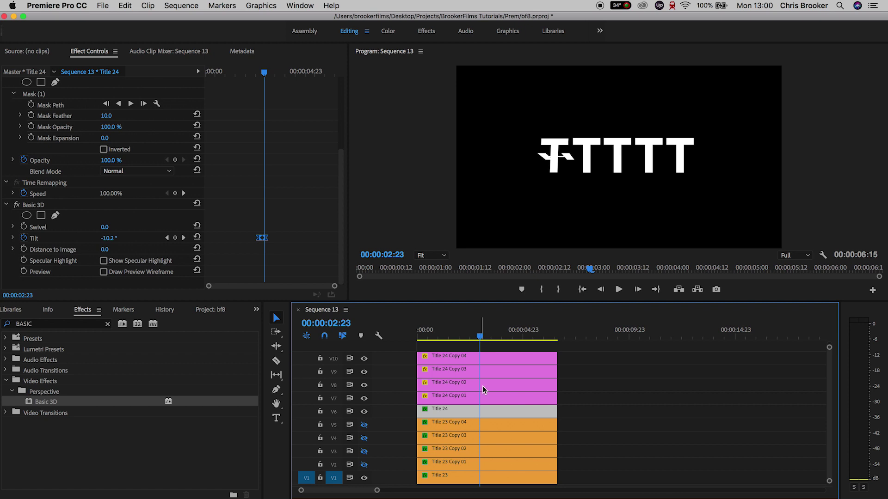
# Step: Move both Tilt keyframes of Title 24 two frames later, so the first sits at 00:00:02:19
pyautogui.click(299, 239)
pyautogui.press('=')
pyautogui.press('=')
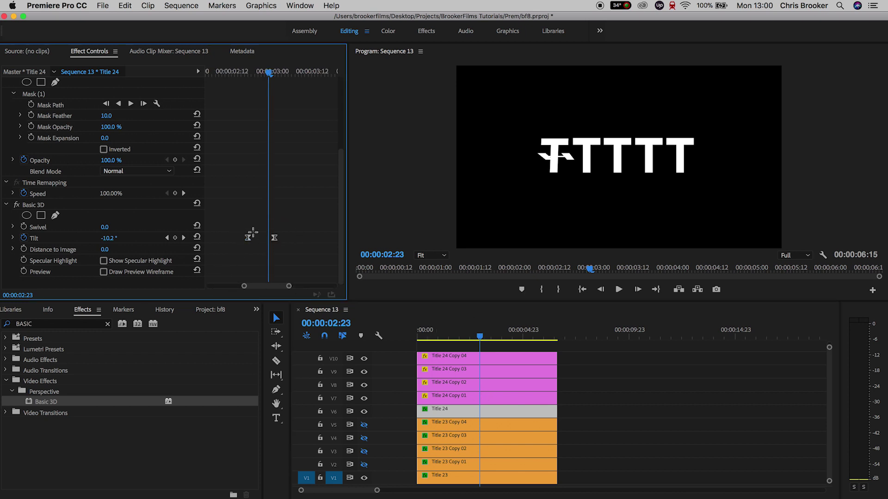
pyautogui.moveTo(292, 224); pyautogui.dragTo(216, 244)
pyautogui.moveTo(254, 72); pyautogui.dragTo(248, 73)
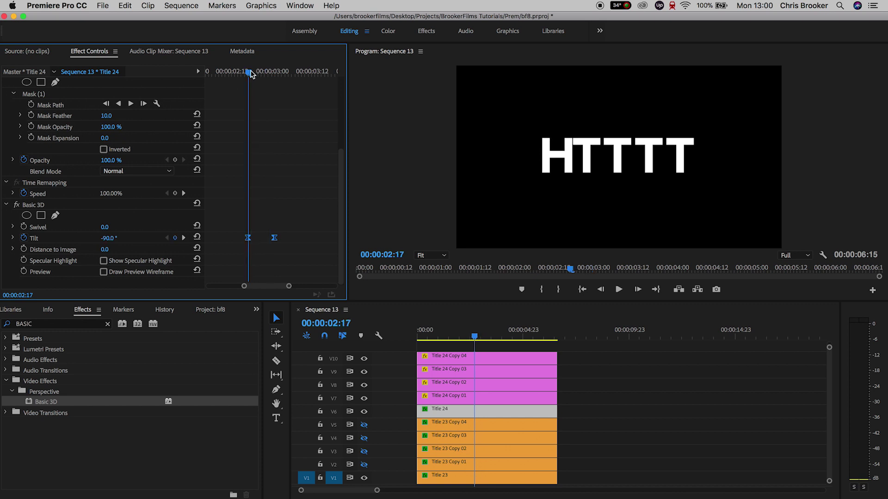
pyautogui.press('Right')
pyautogui.press('Right')
pyautogui.moveTo(275, 242); pyautogui.dragTo(277, 242)
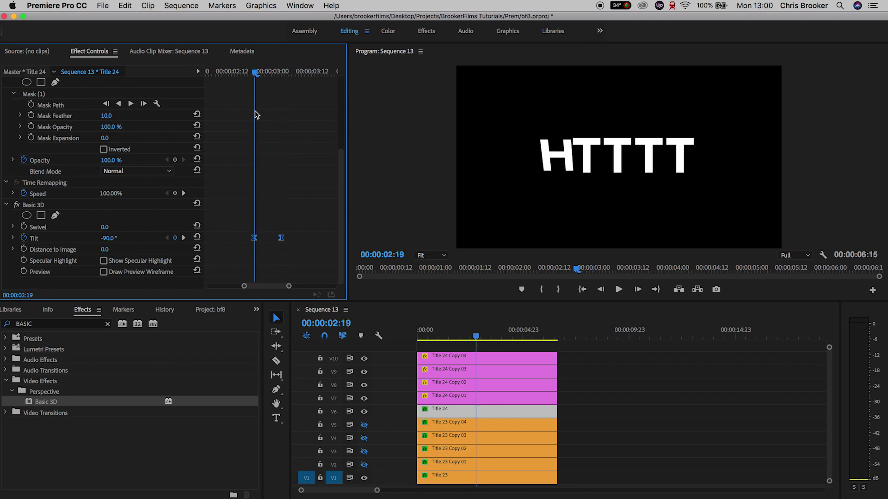
# Step: Preview the H-to-T flip and move both Tilt keyframes of Title 24 about two more frames later
pyautogui.moveTo(254, 72)
pyautogui.mouseDown()
pyautogui.moveTo(245, 74)
pyautogui.moveTo(256, 73)
pyautogui.mouseUp()
pyautogui.press('space')
pyautogui.click(248, 72)
pyautogui.moveTo(281, 237); pyautogui.dragTo(291, 237)
pyautogui.press('space')
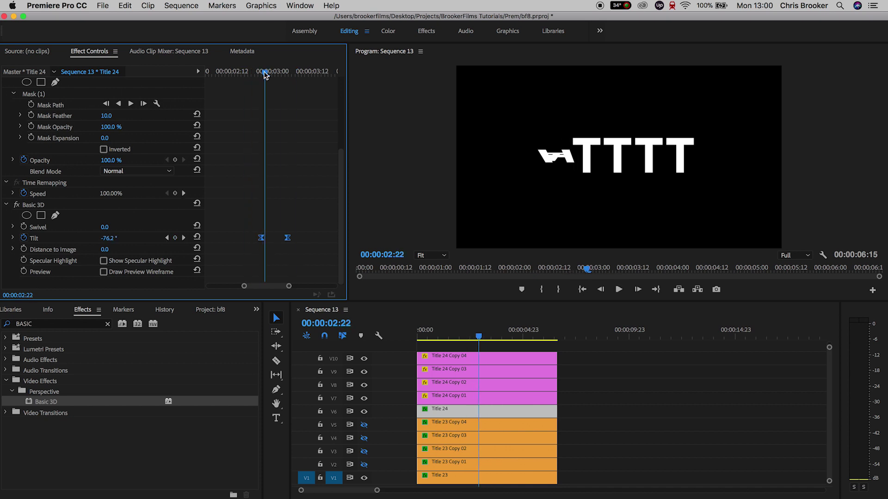
# Step: Paste the Basic 3D effect with its Tilt keyframes onto Title 24 Copy 01 and show track V2 again
pyautogui.moveTo(258, 71); pyautogui.dragTo(270, 74)
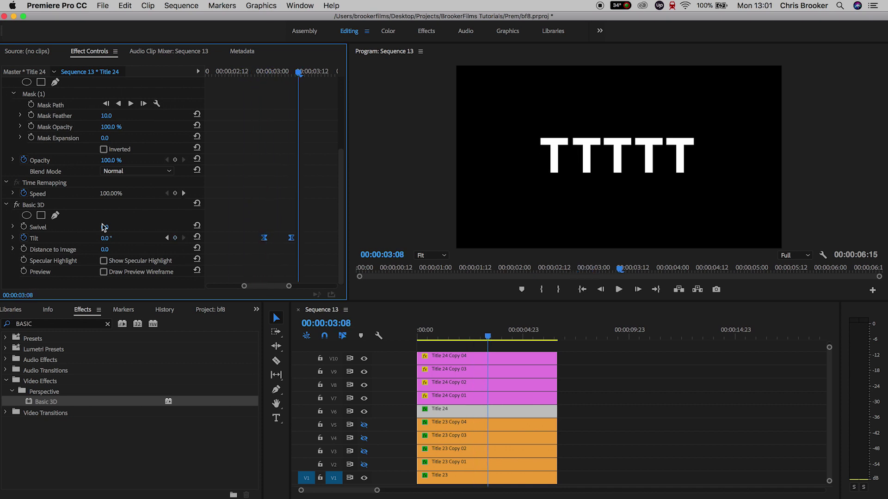
pyautogui.click(467, 398)
pyautogui.press('super+v')
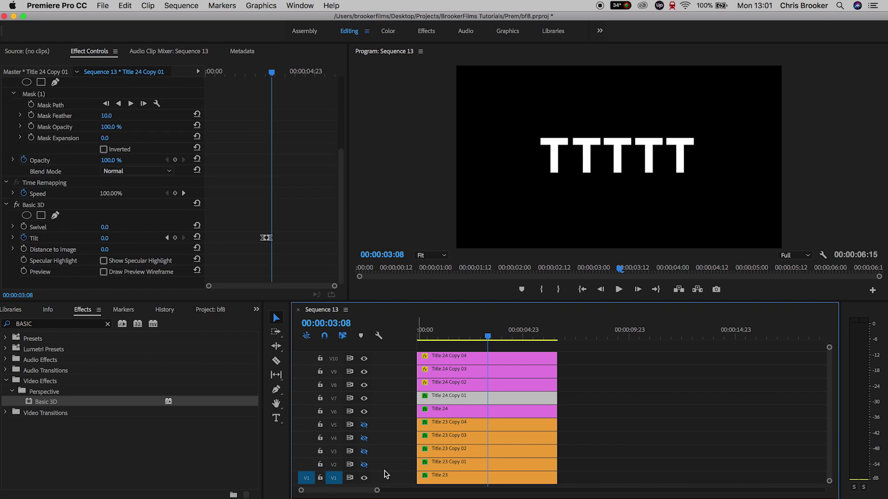
pyautogui.keyDown('shift'); pyautogui.click(364, 464); pyautogui.keyUp('shift')
pyautogui.click(443, 464)
pyautogui.click(468, 399)
# Step: Show tracks V3 to V5 again and set the playhead to 00:00:03:18 for timing Title 24 Copy 02 against Title 23 Copy 02
pyautogui.click(468, 385)
pyautogui.click(493, 451)
pyautogui.press('=')
pyautogui.press('=')
pyautogui.moveTo(272, 73); pyautogui.dragTo(309, 74)
pyautogui.click(494, 385)
pyautogui.click(494, 398)
pyautogui.click(493, 385)
pyautogui.click(494, 398)
pyautogui.click(619, 385)
pyautogui.click(620, 451)
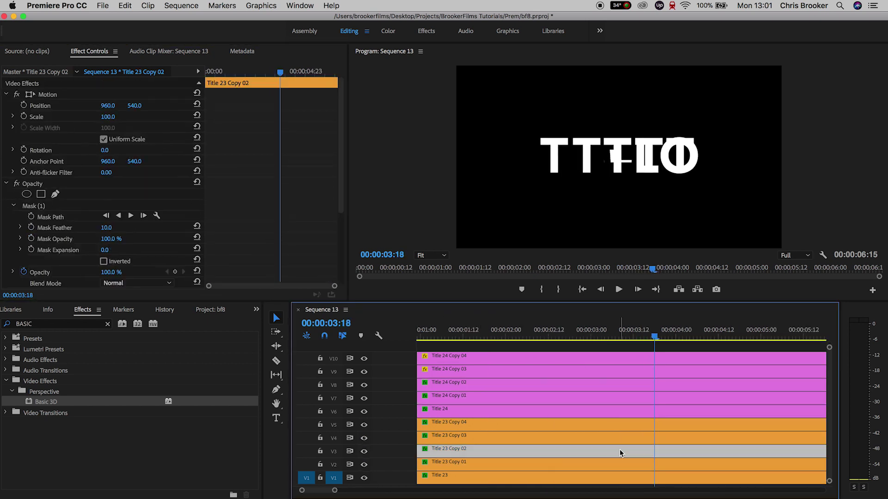
# Step: Paste the Basic 3D flip onto Title 24 Copy 02 and move its Tilt keyframes later
pyautogui.click(596, 385)
pyautogui.press('super+v')
pyautogui.moveTo(271, 238); pyautogui.dragTo(291, 237)
# Step: Give Title 24 Copy 03 and Title 24 Copy 04 the same Basic 3D flip, timed against Title 23 Copy 03 and Copy 04
pyautogui.click(523, 361)
pyautogui.click(523, 438)
pyautogui.moveTo(280, 72); pyautogui.dragTo(297, 73)
pyautogui.click(654, 371)
pyautogui.click(654, 425)
pyautogui.click(697, 360)
pyautogui.click(653, 424)
pyautogui.click(653, 359)
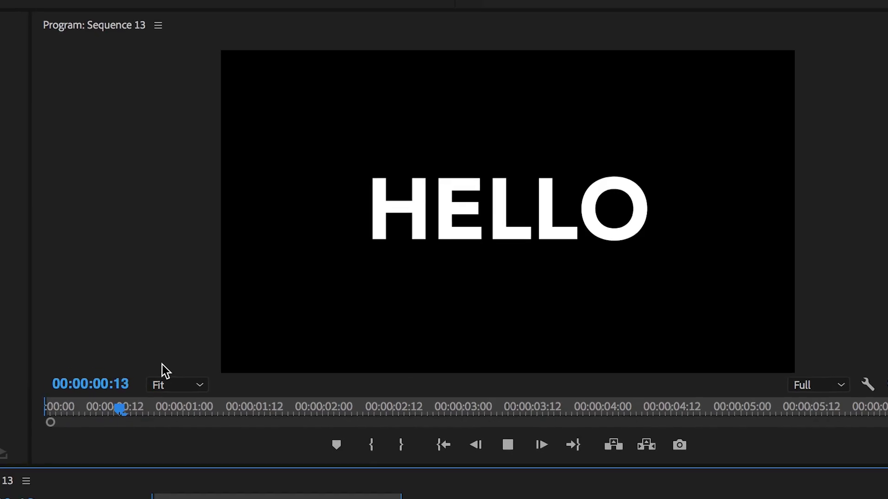